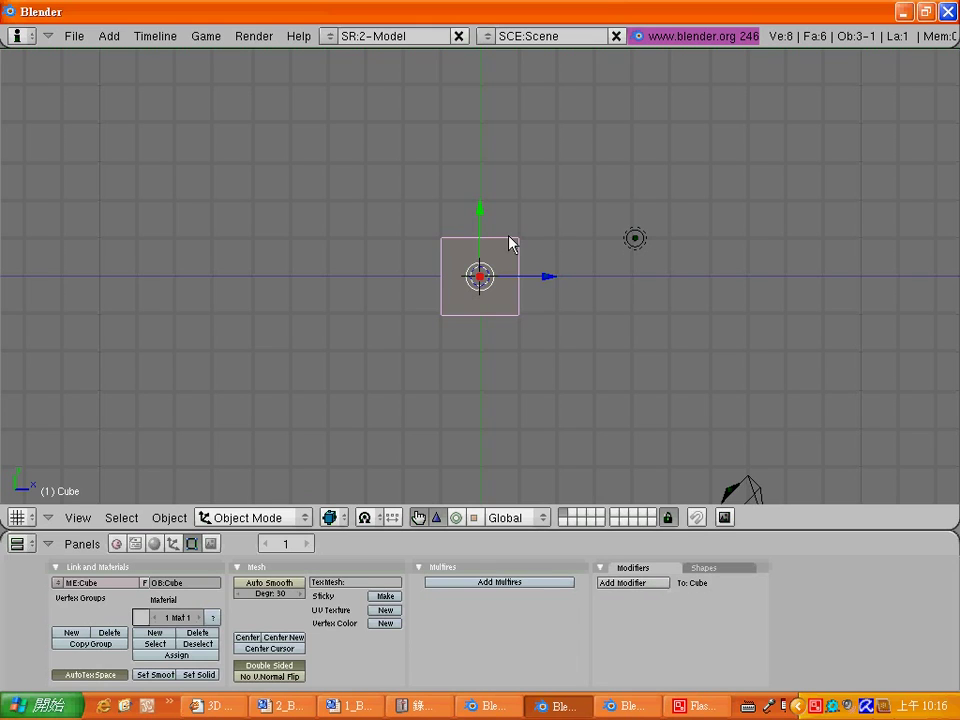
Erase the default cube with X and confirm the deletion.
key("x")
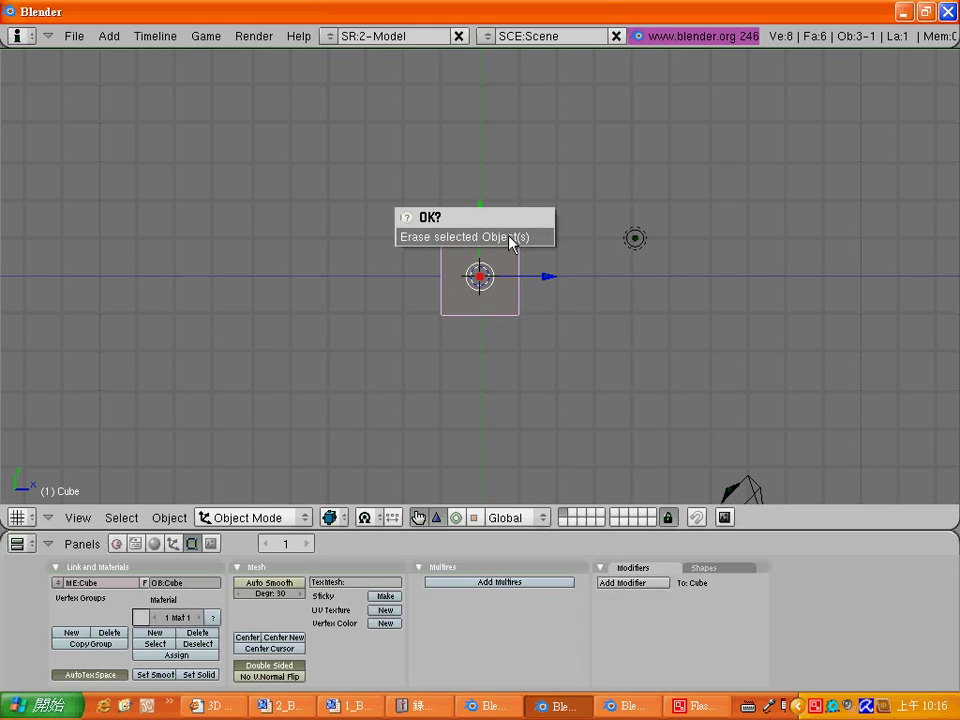
left_click(510, 244)
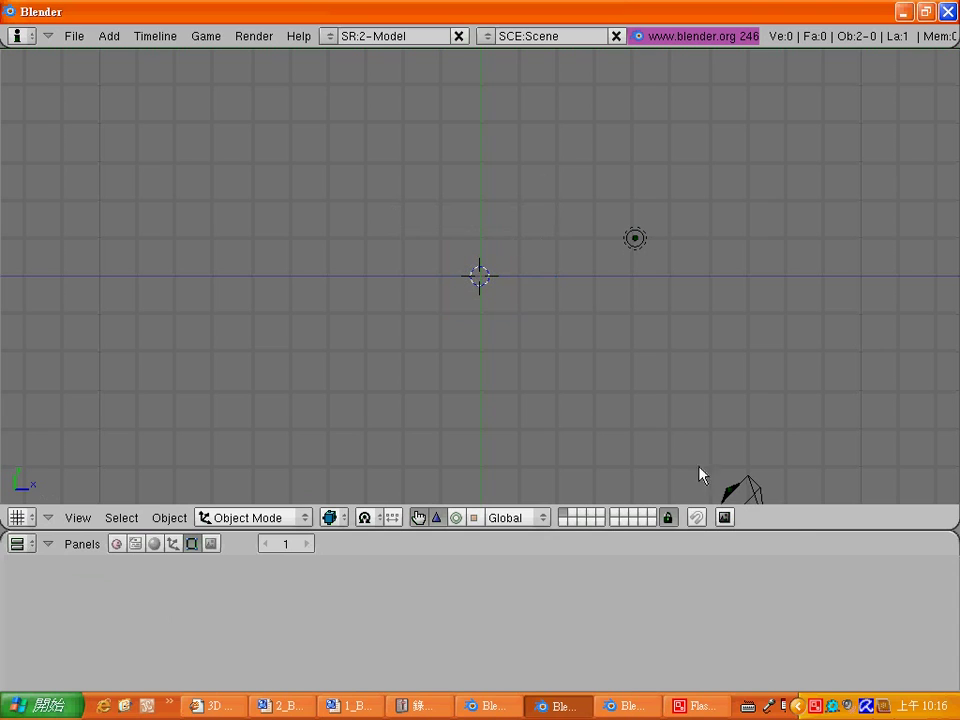
Split the 3D view into two side-by-side viewports.
right_click(796, 530)
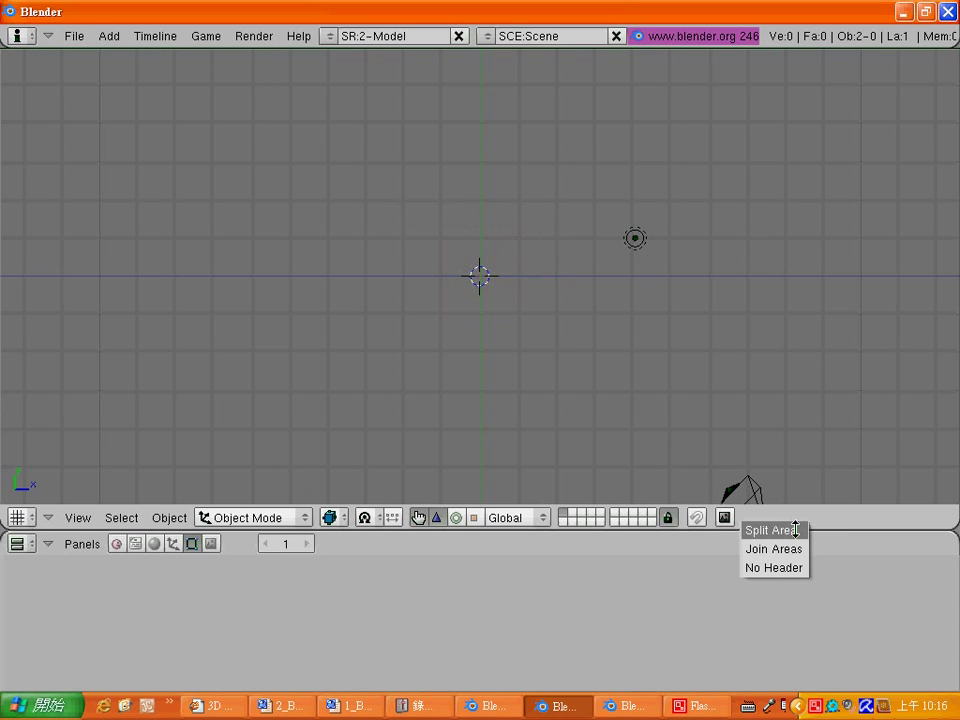
left_click(796, 530)
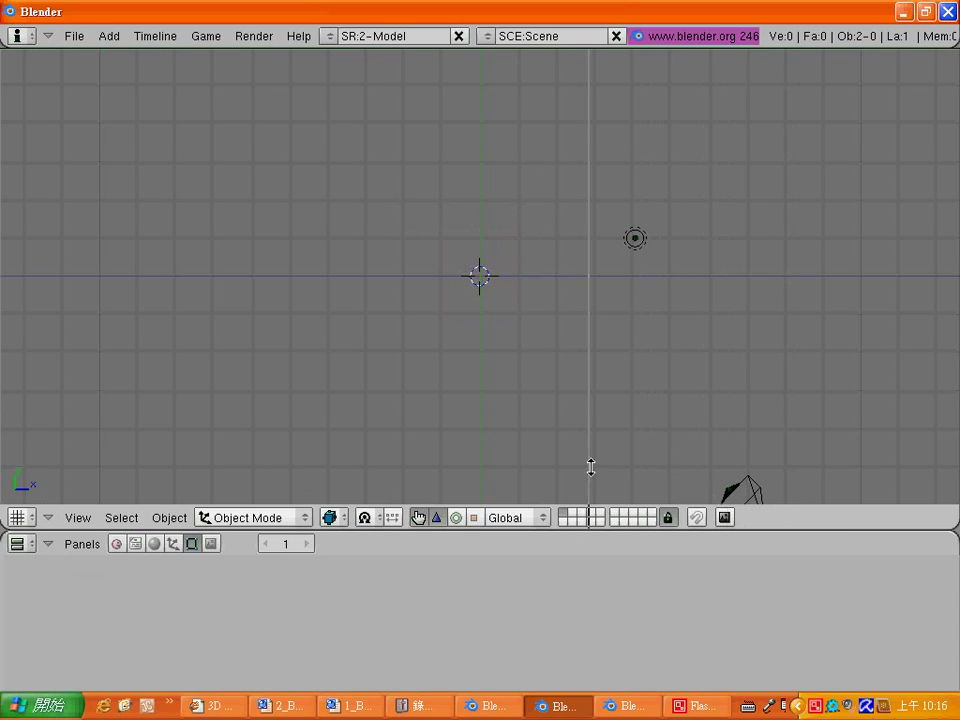
left_click(594, 467)
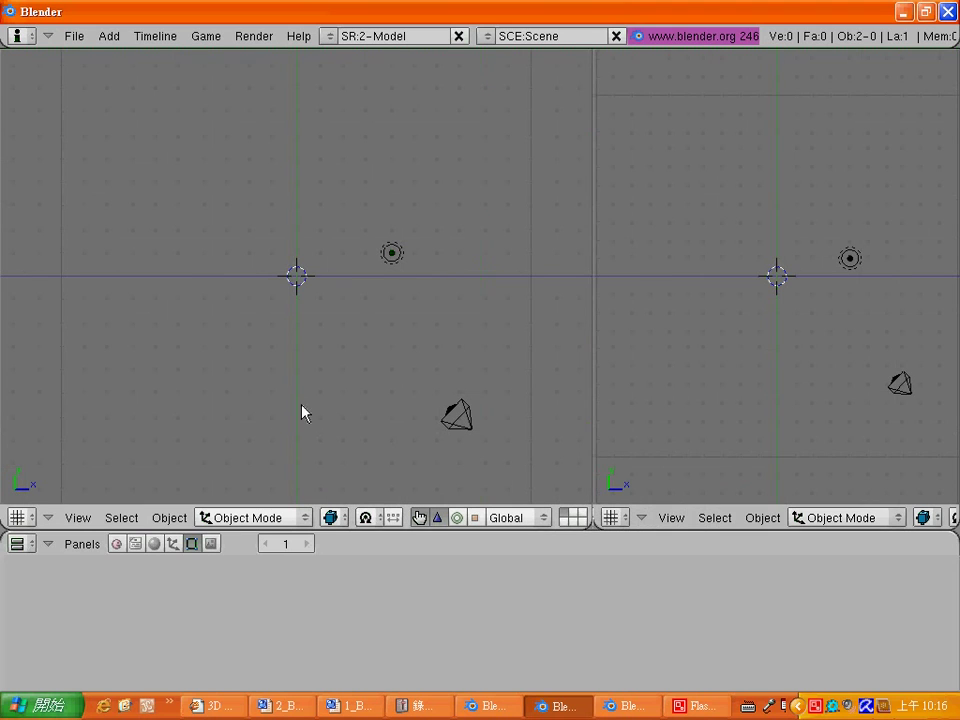
Set the left viewport to Front view and the right viewport to Camera view.
left_click(78, 518)
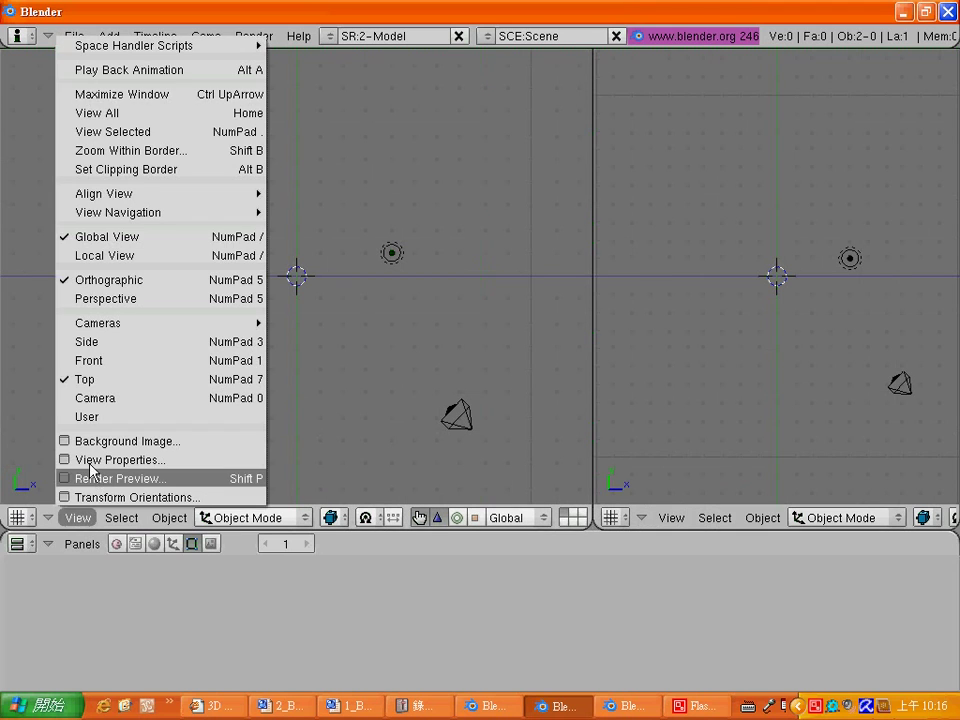
left_click(114, 364)
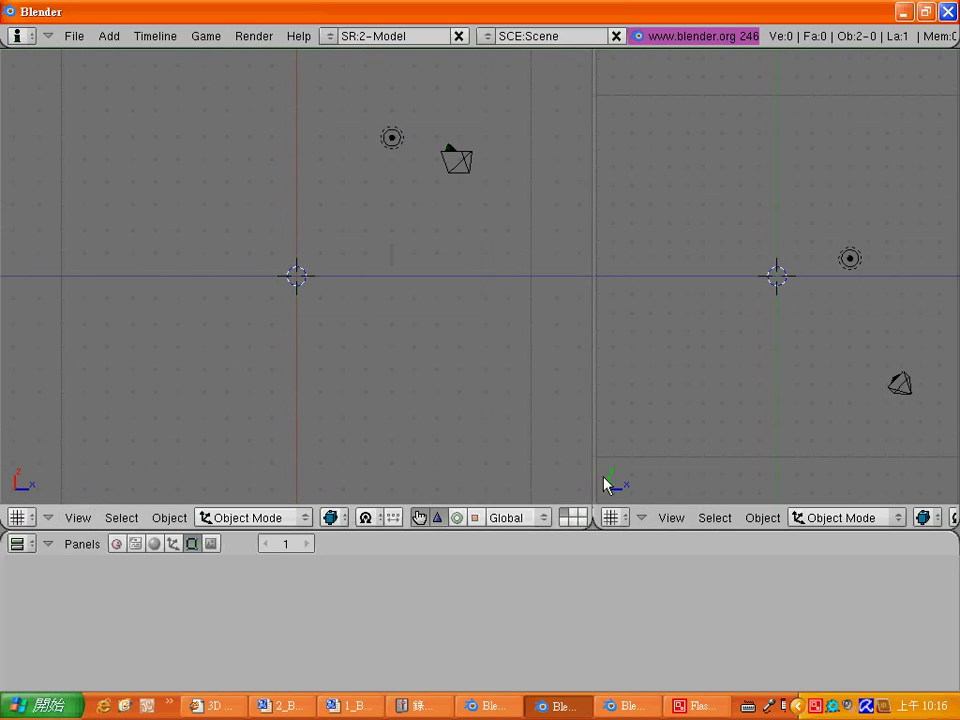
left_click(671, 518)
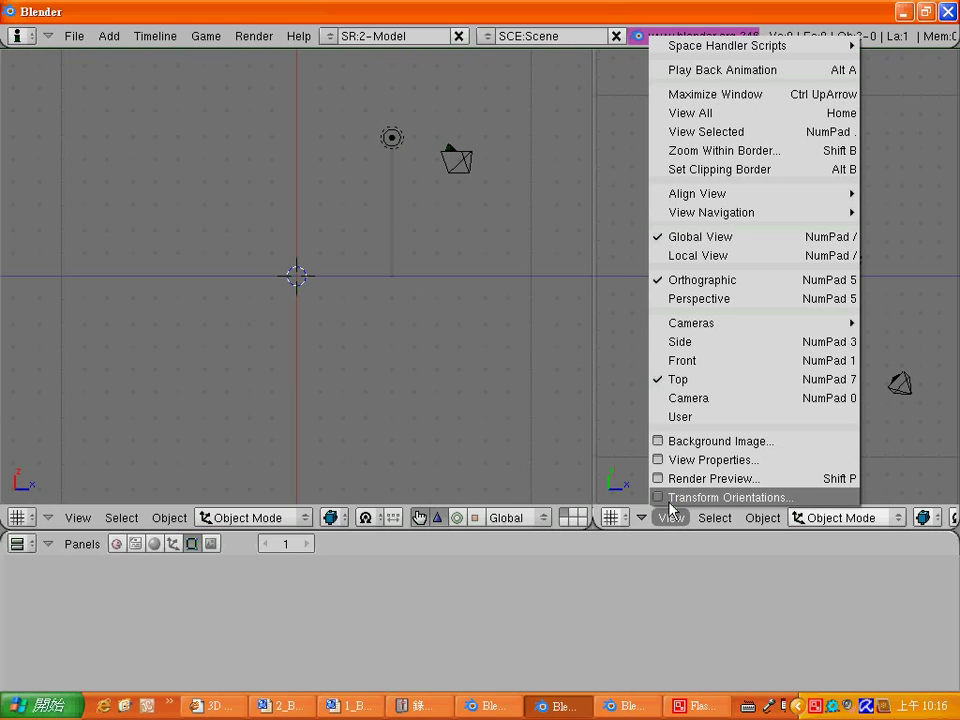
left_click(680, 399)
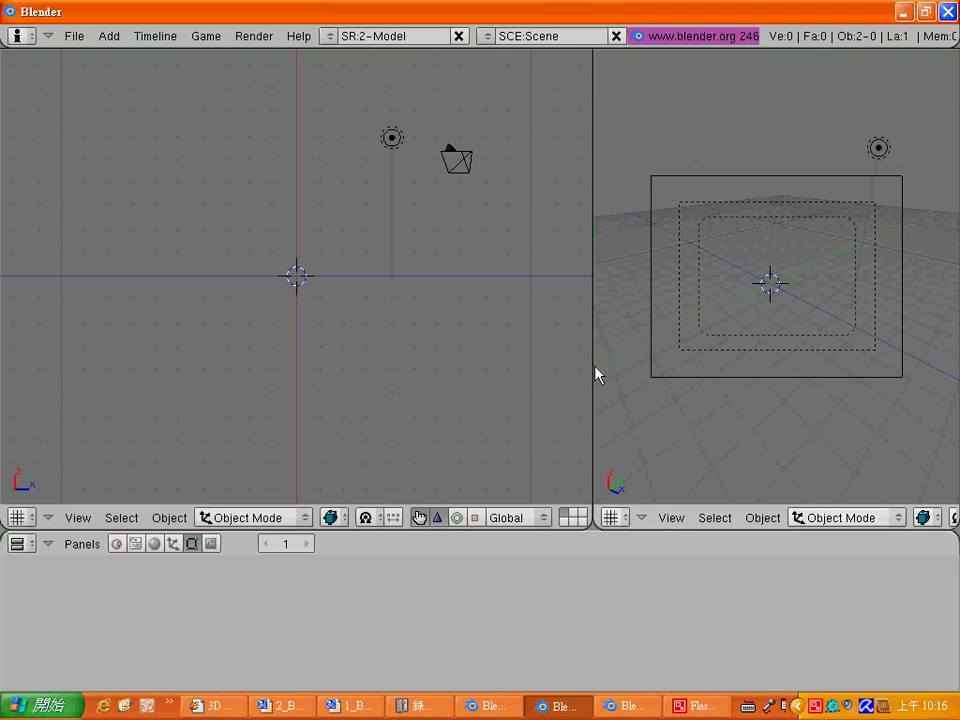
Zoom in, place the 3D cursor, and add a UV sphere with 32 segments, 32 rings, radius 1.00.
scroll(735, 406, "up", 1)
scroll(735, 406, "up", 1)
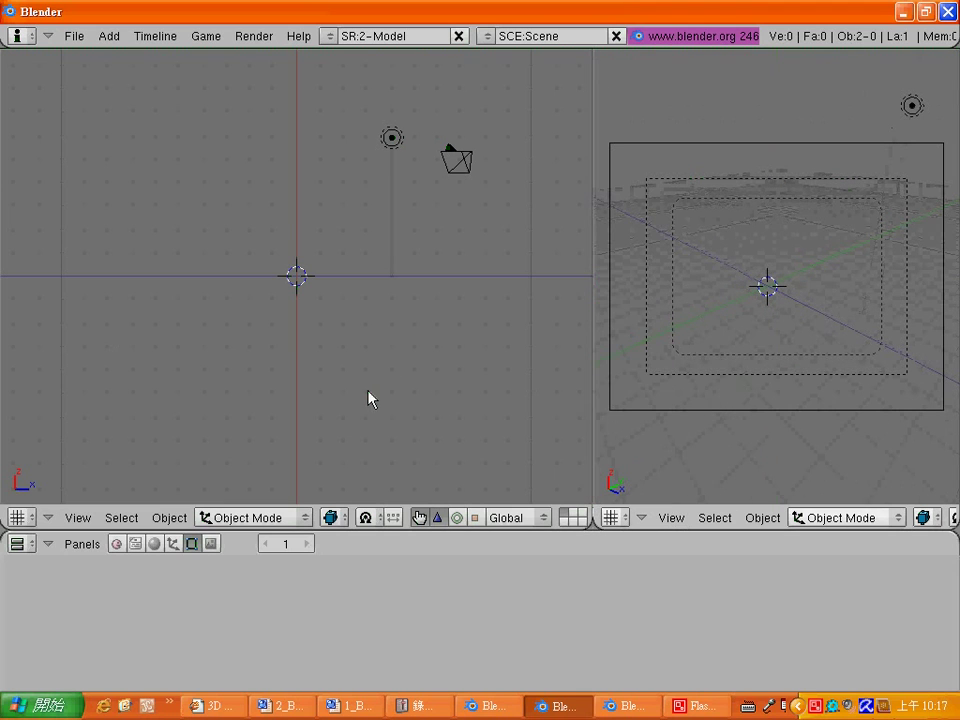
scroll(364, 397, "up", 1)
scroll(364, 397, "up", 1)
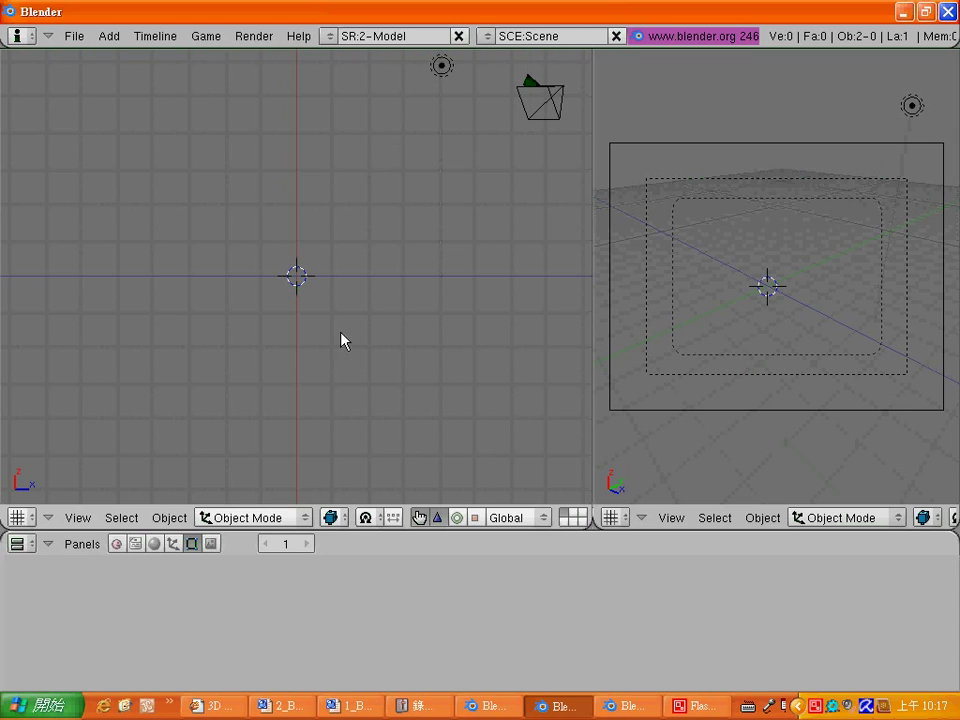
left_click(297, 205)
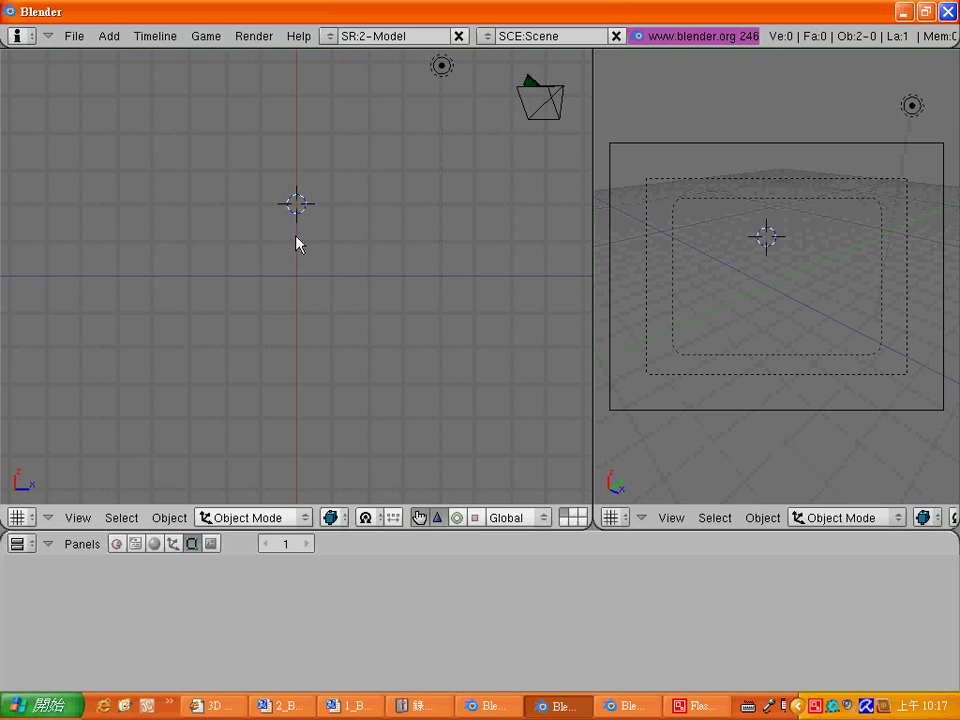
left_click(296, 236)
key("space")
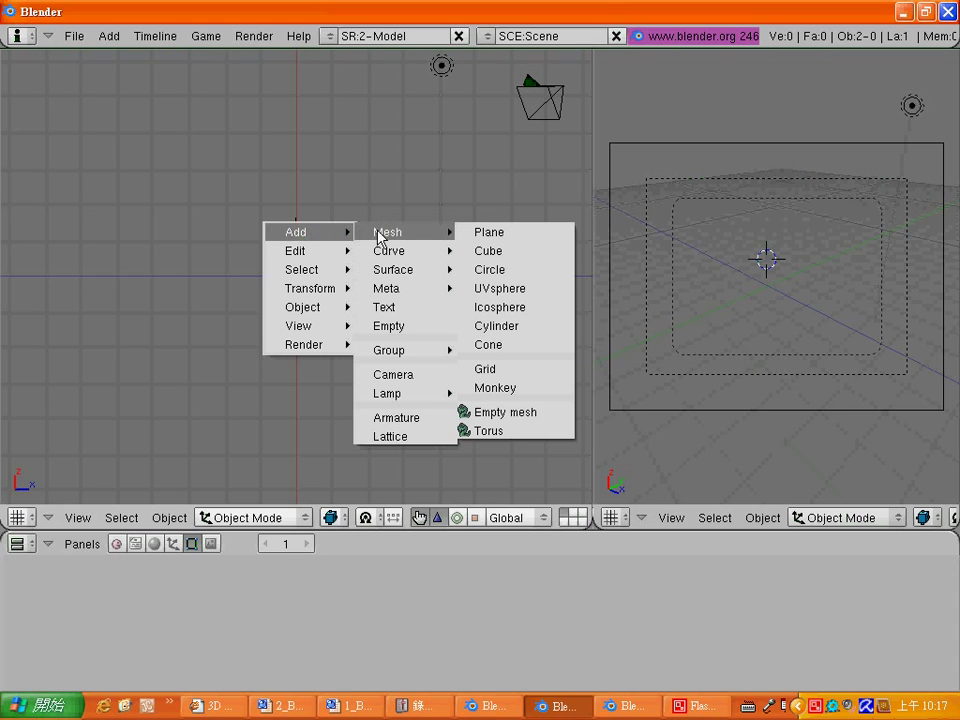
mouse_move(388, 232)
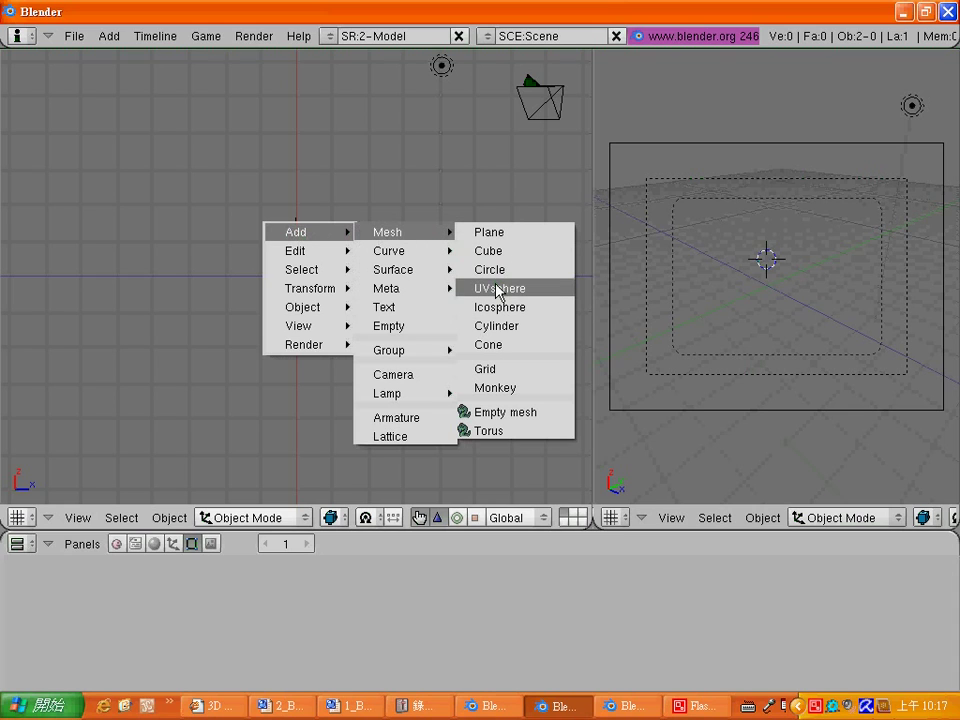
left_click(497, 289)
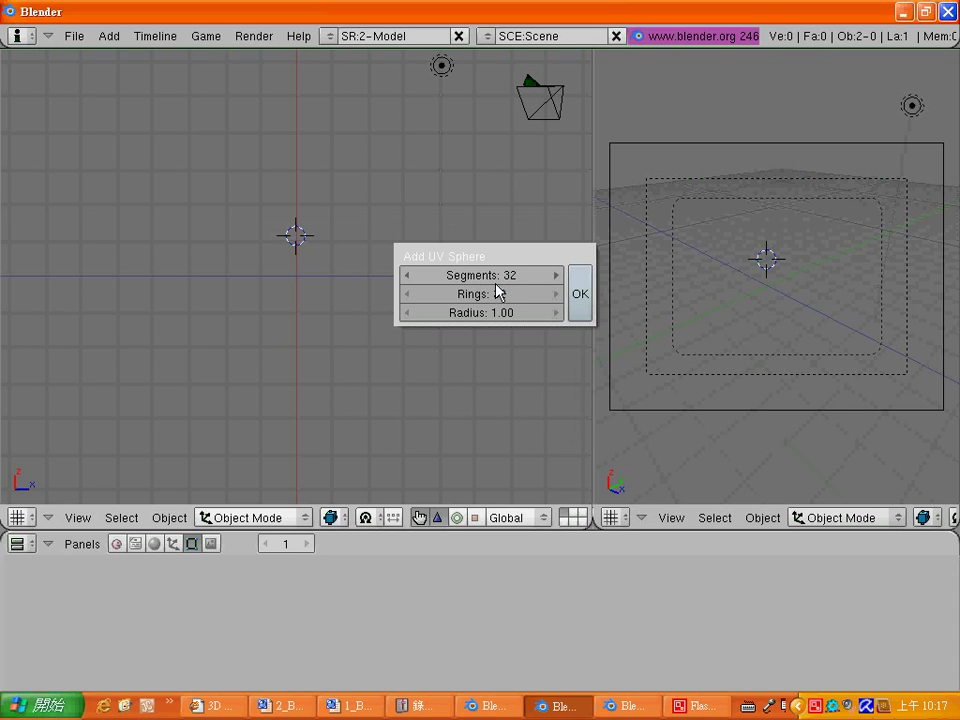
left_click(581, 294)
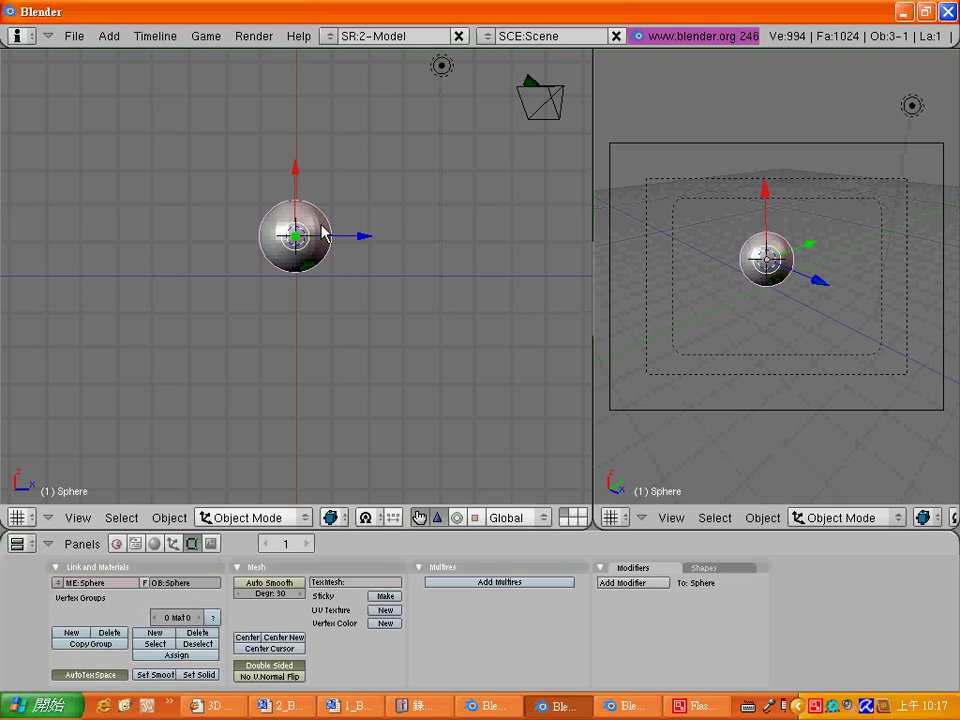
Duplicate the sphere, scale the copy to about 0.54 and rest it on top as the head.
key("shift+d")
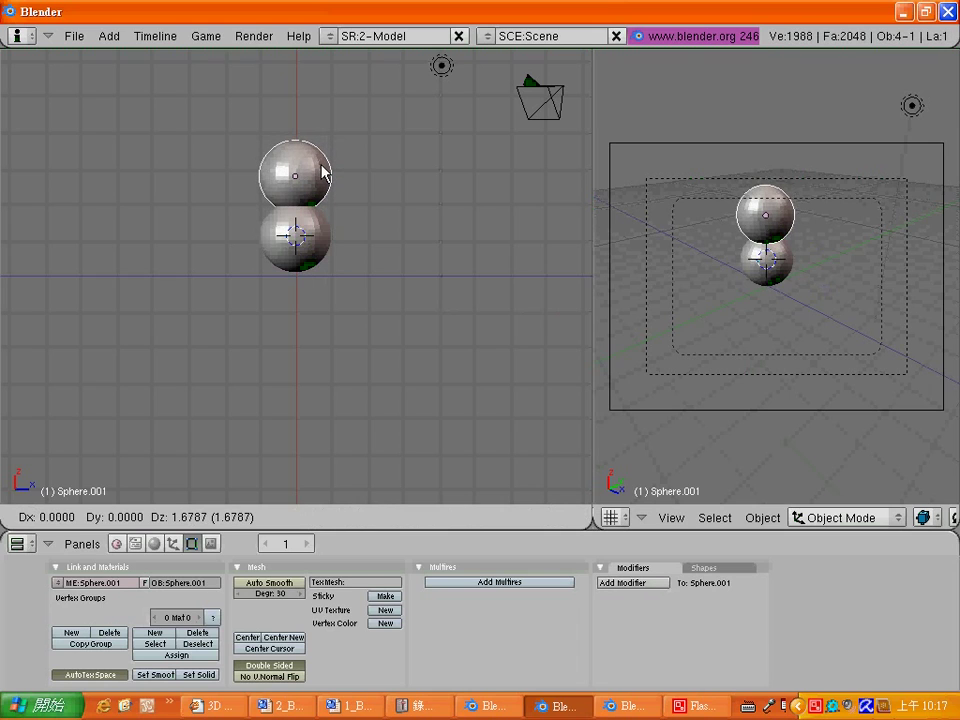
left_click(322, 172)
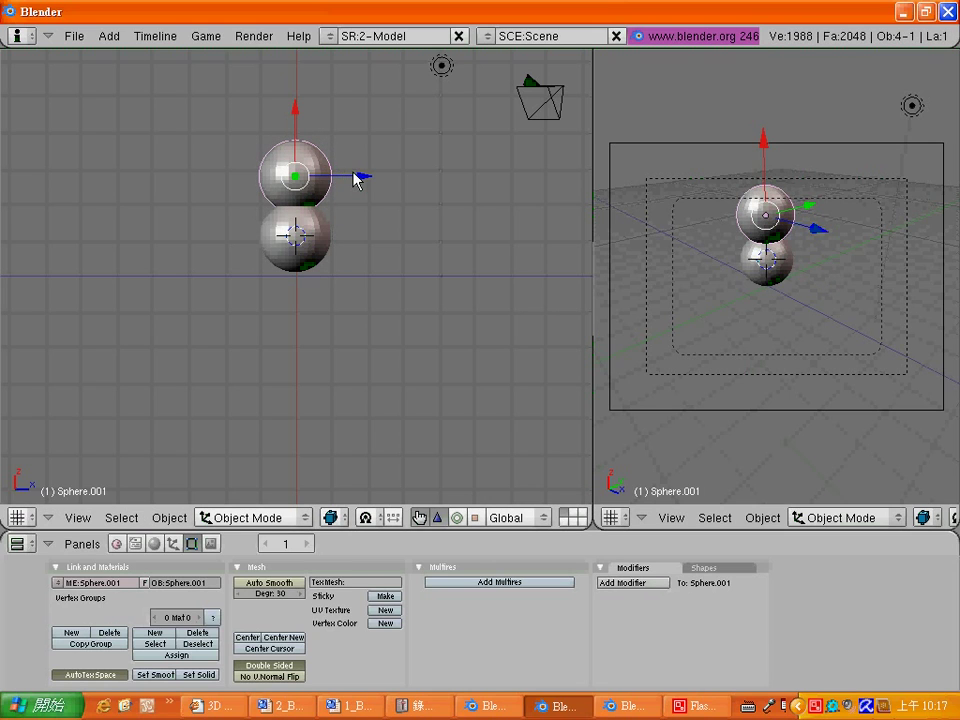
key("s")
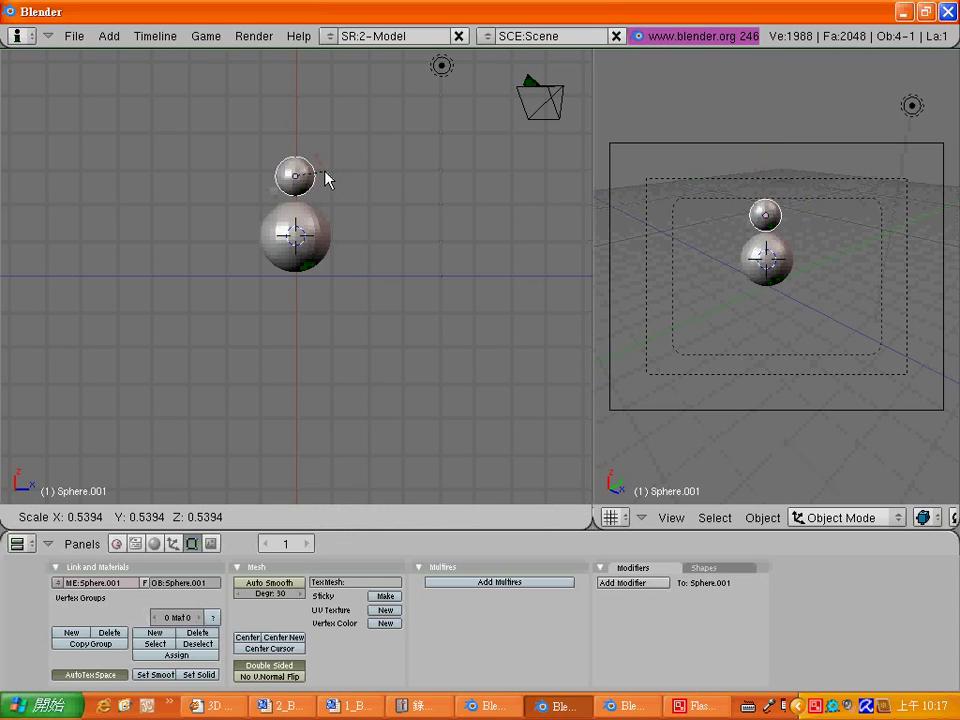
left_click(327, 179)
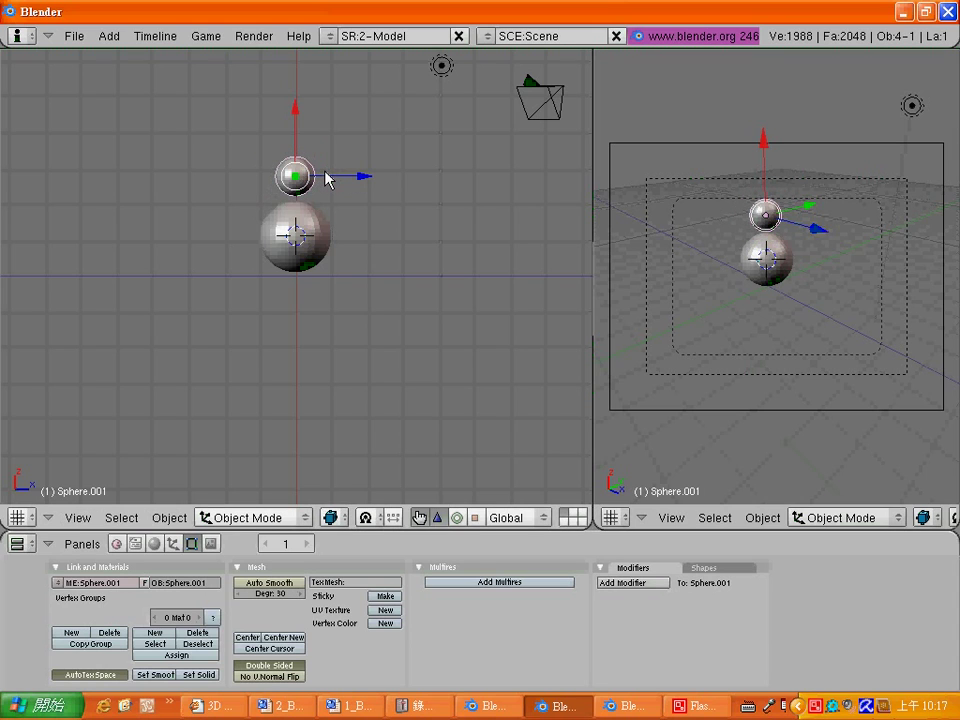
key("g")
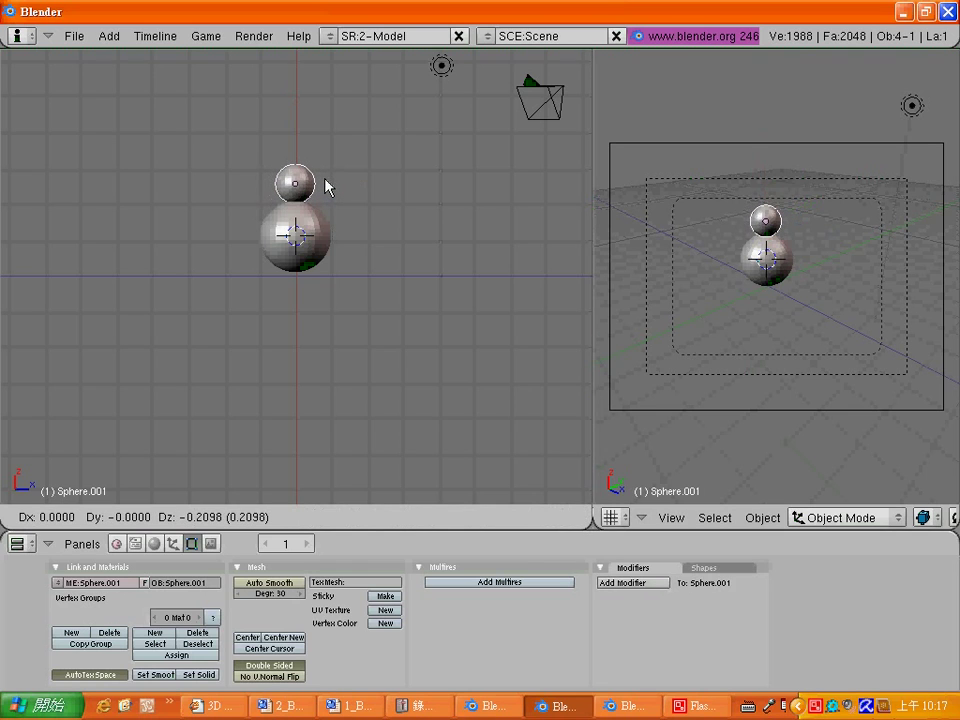
left_click(326, 181)
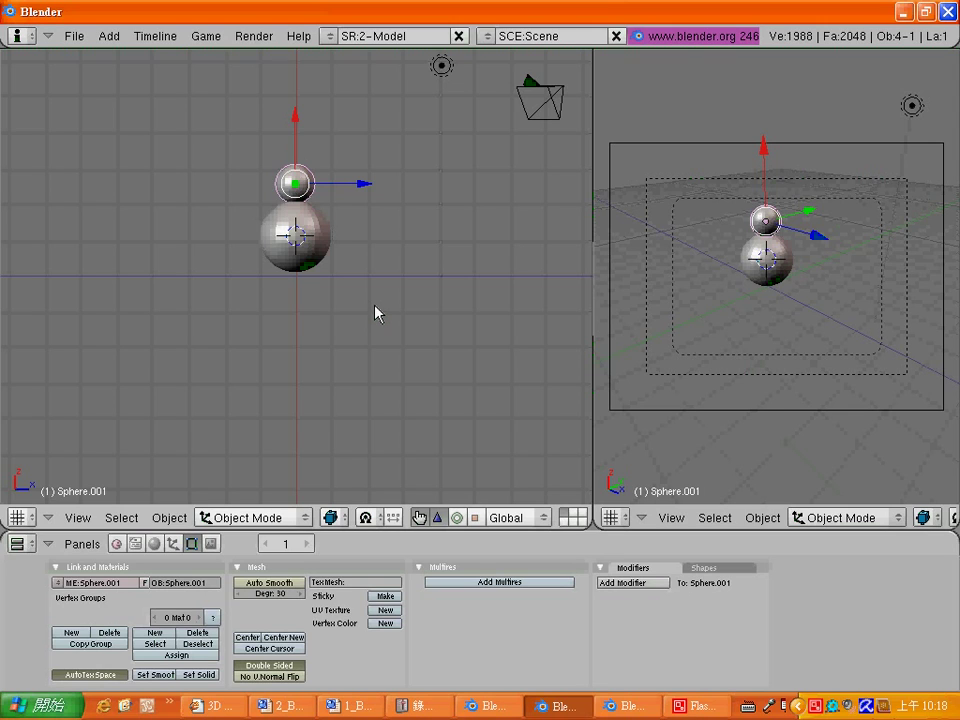
Add a default cylinder (32 vertices, radius 1.00, depth 2.00) beside the head and scale it to about 0.19.
left_click(381, 260)
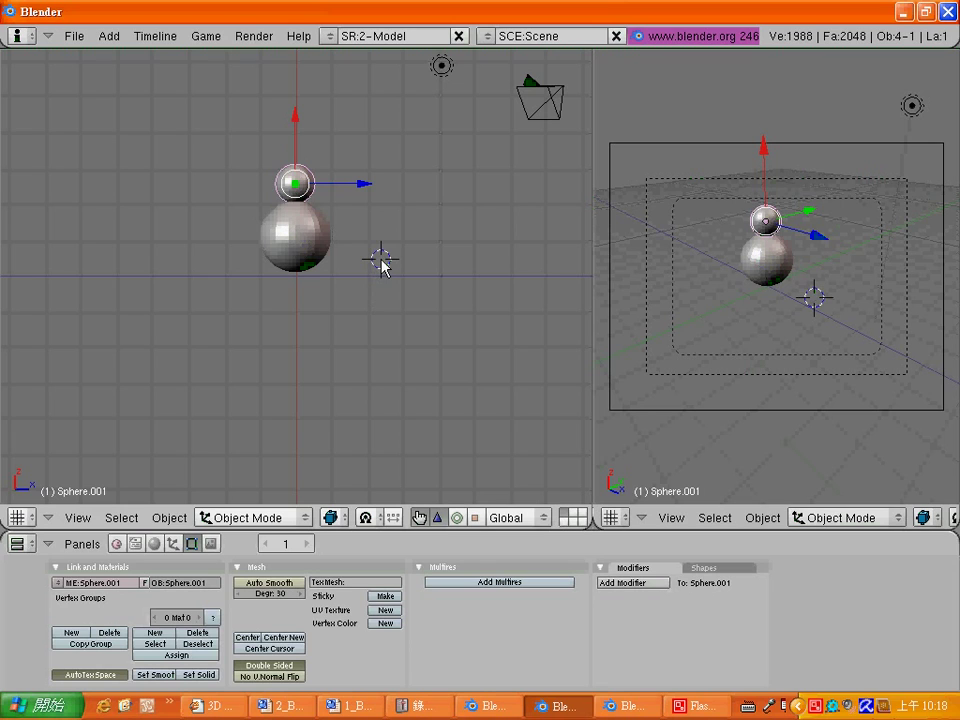
left_click(368, 206)
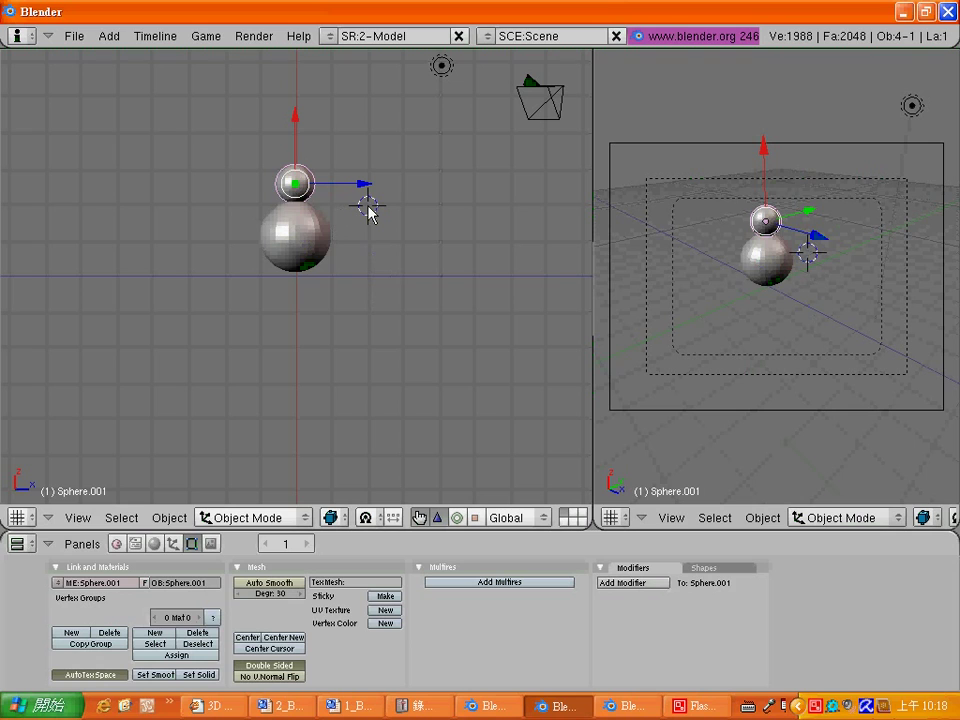
key("space")
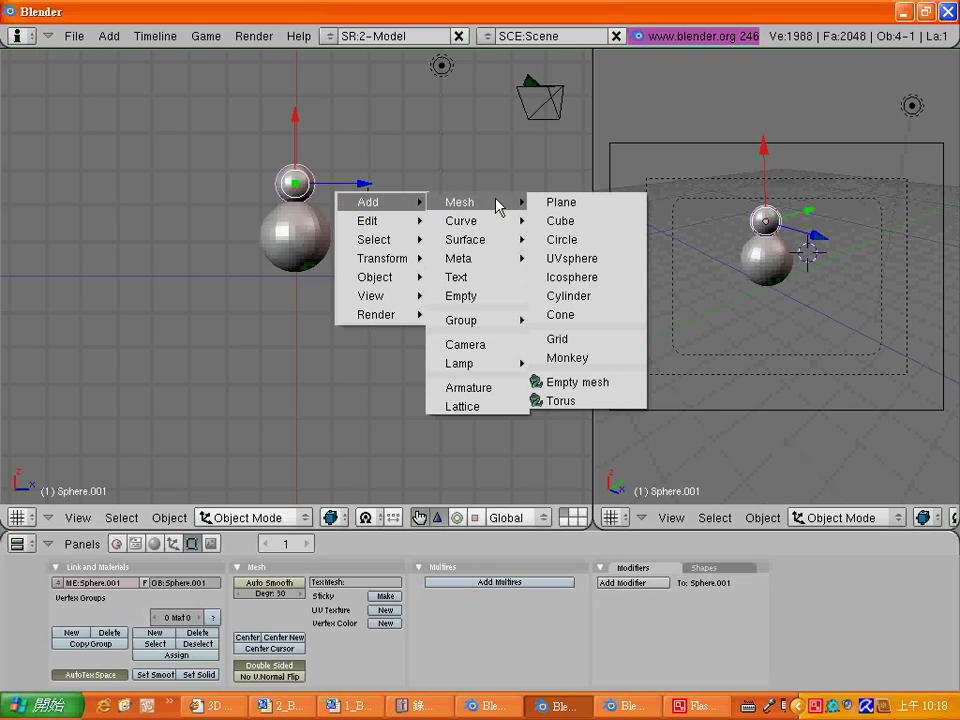
left_click(590, 297)
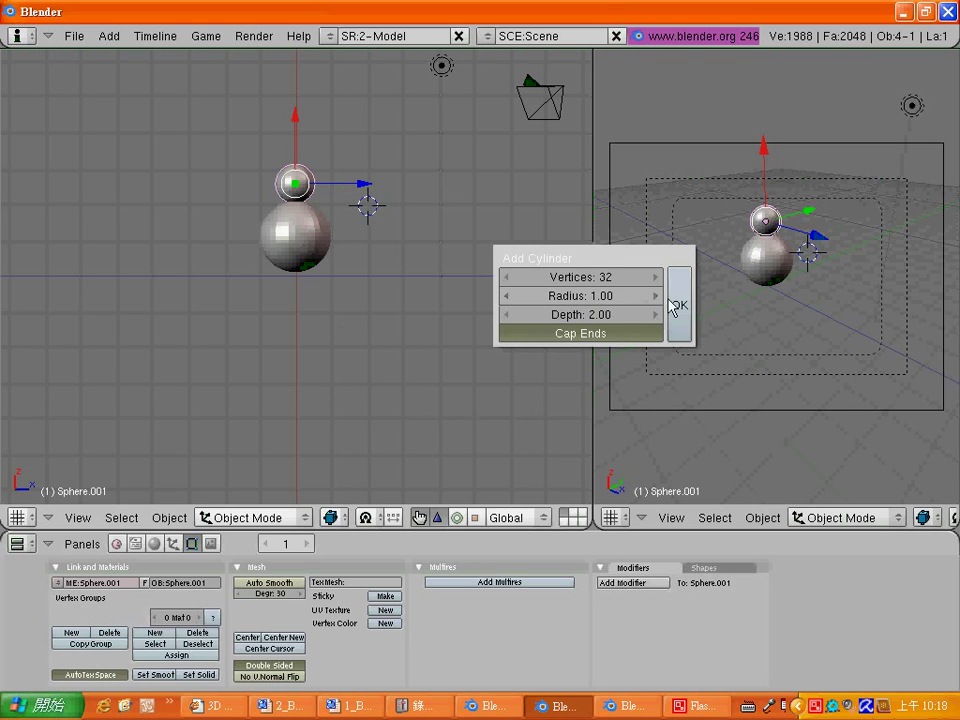
left_click(679, 305)
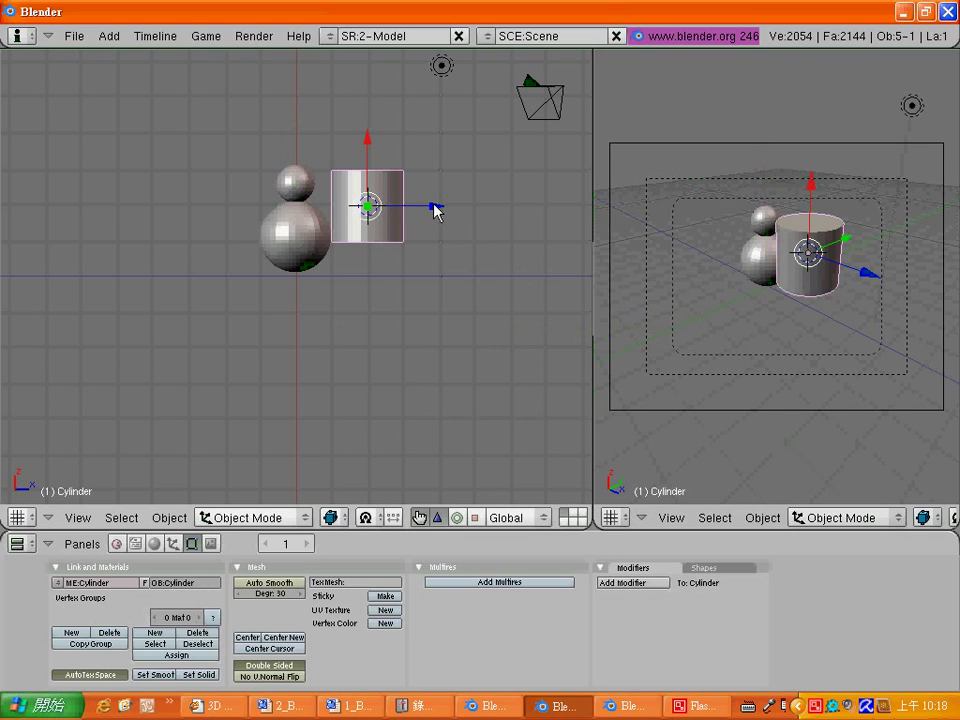
key("s")
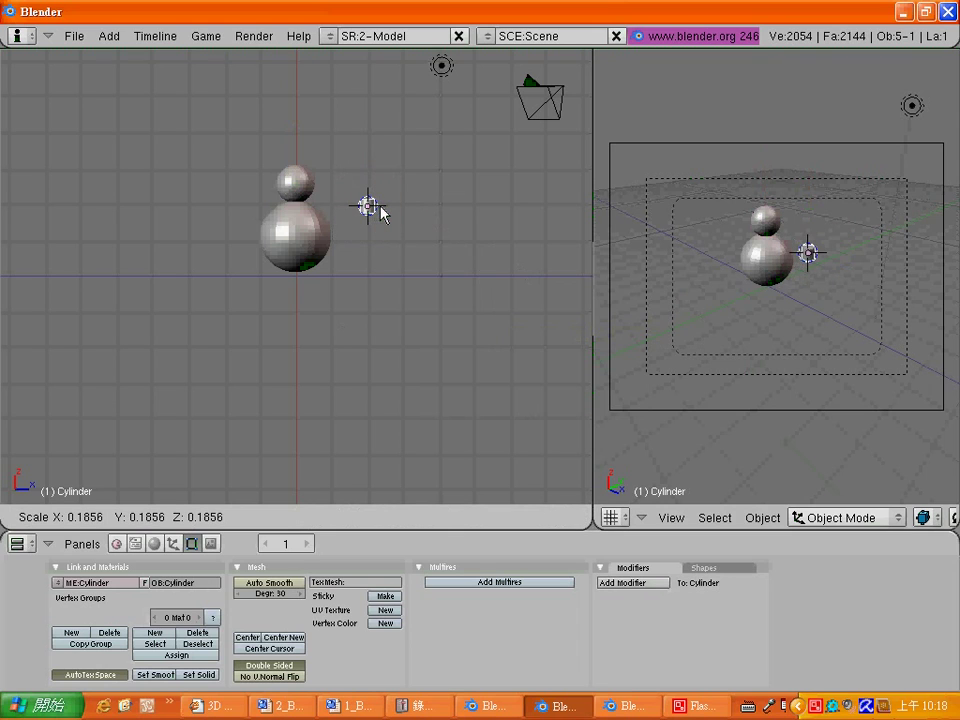
left_click(381, 211)
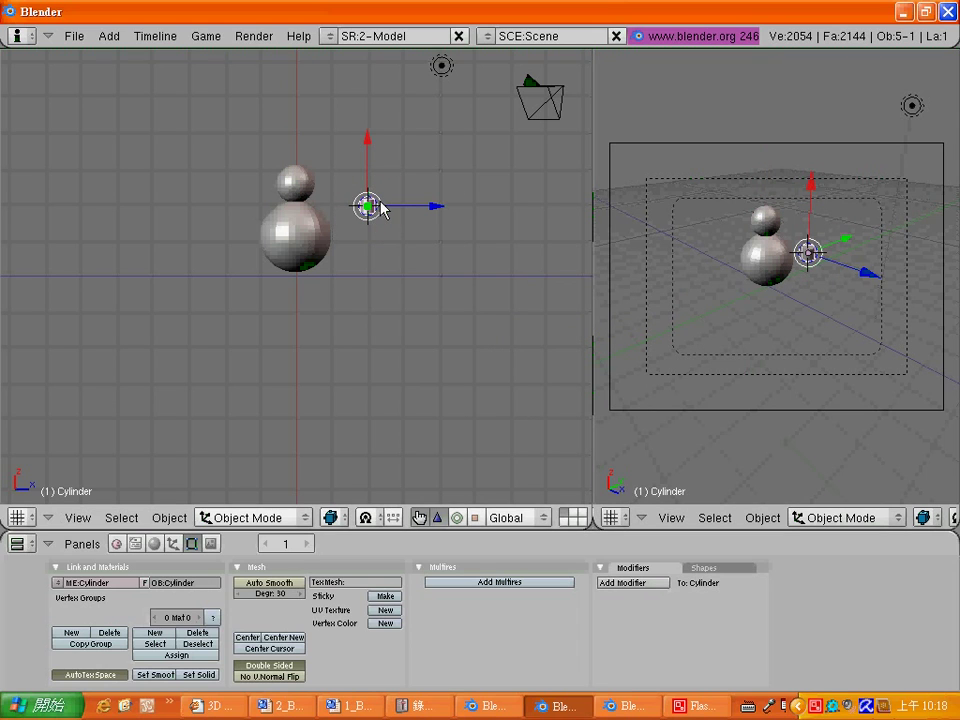
Stretch the cylinder along Z and narrow it along X with the scale handles and S X.
left_click(474, 517)
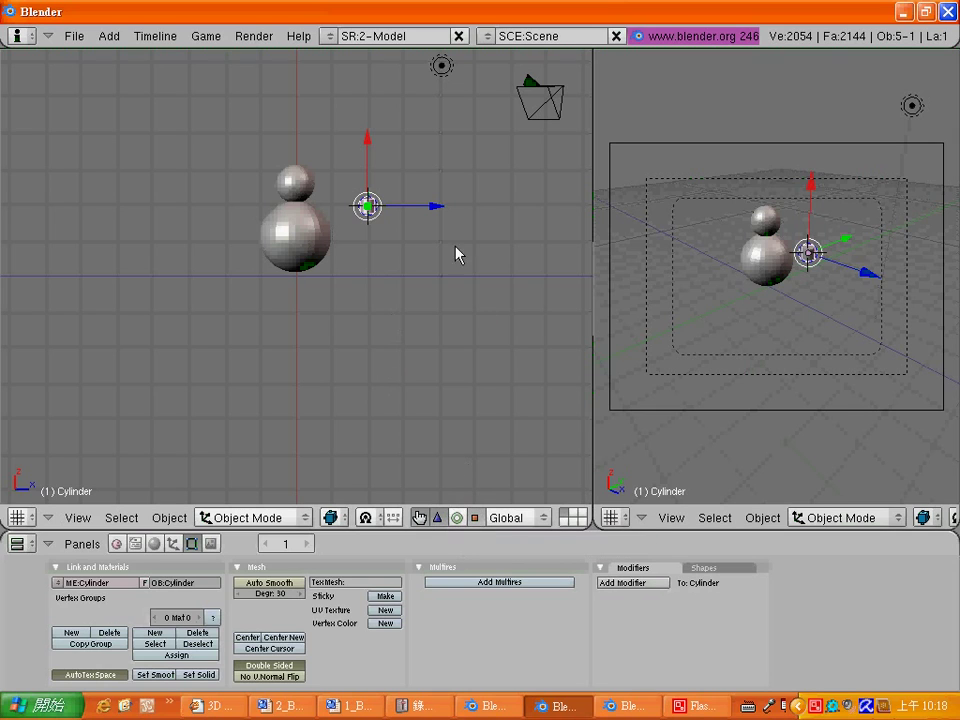
left_click(418, 517)
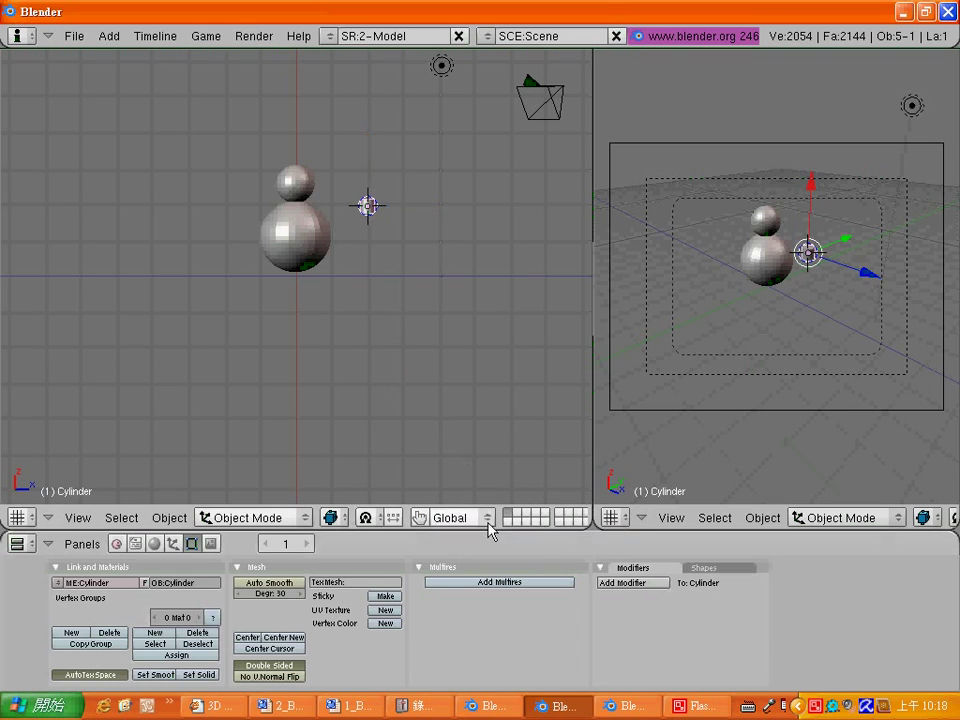
left_click(418, 517)
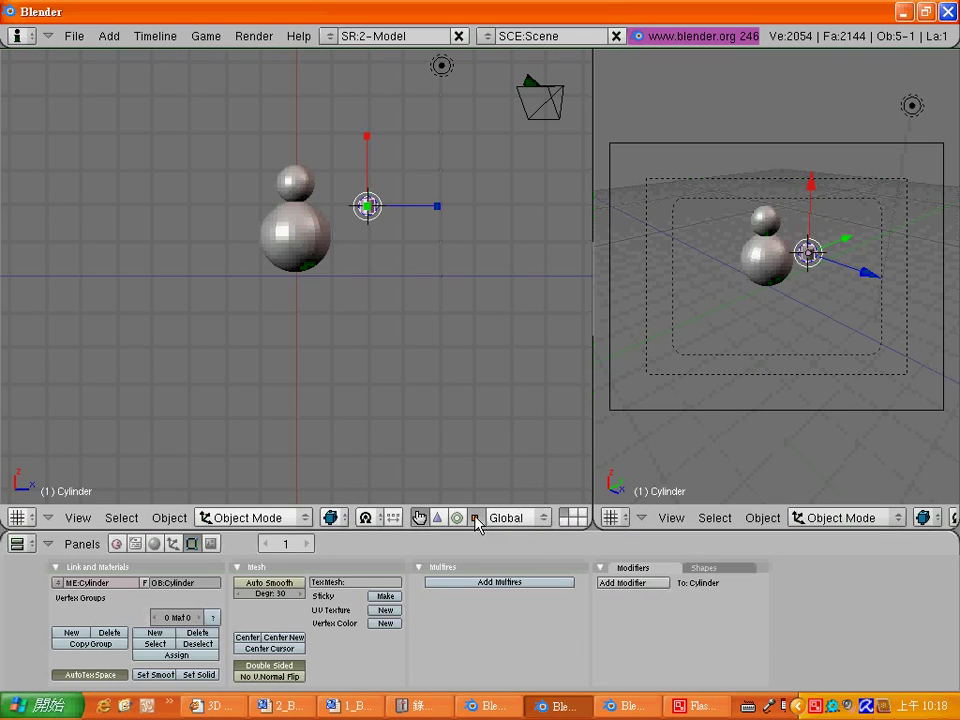
mouse_move(368, 138)
left_mouse_down()
mouse_move(367, 86)
mouse_move(368, 120)
left_mouse_up()
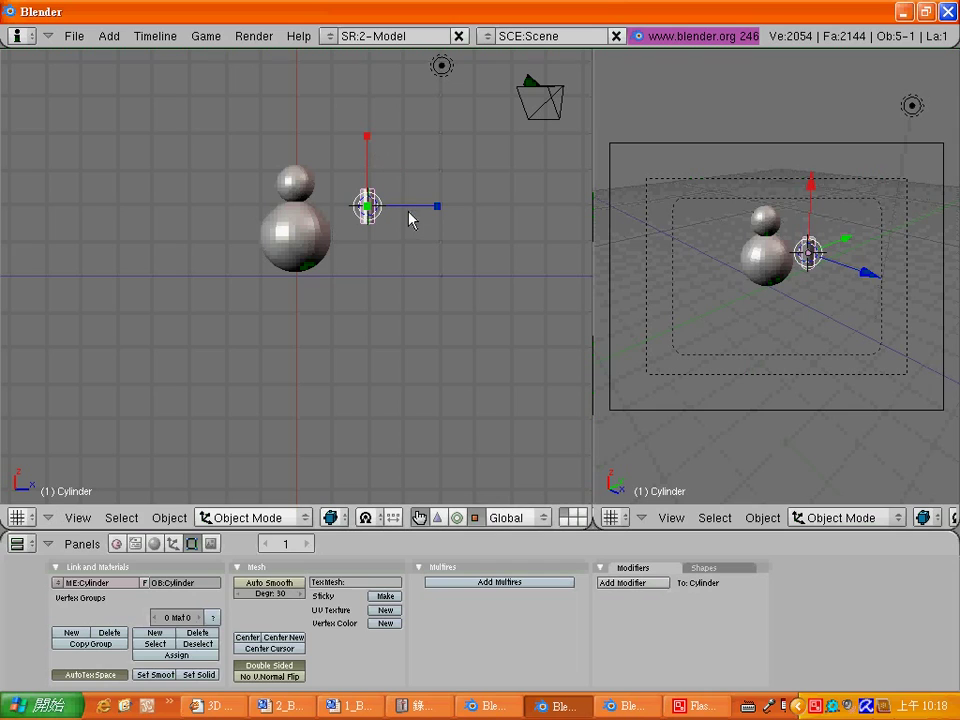
left_click_drag(437, 207, 394, 208)
key("x")
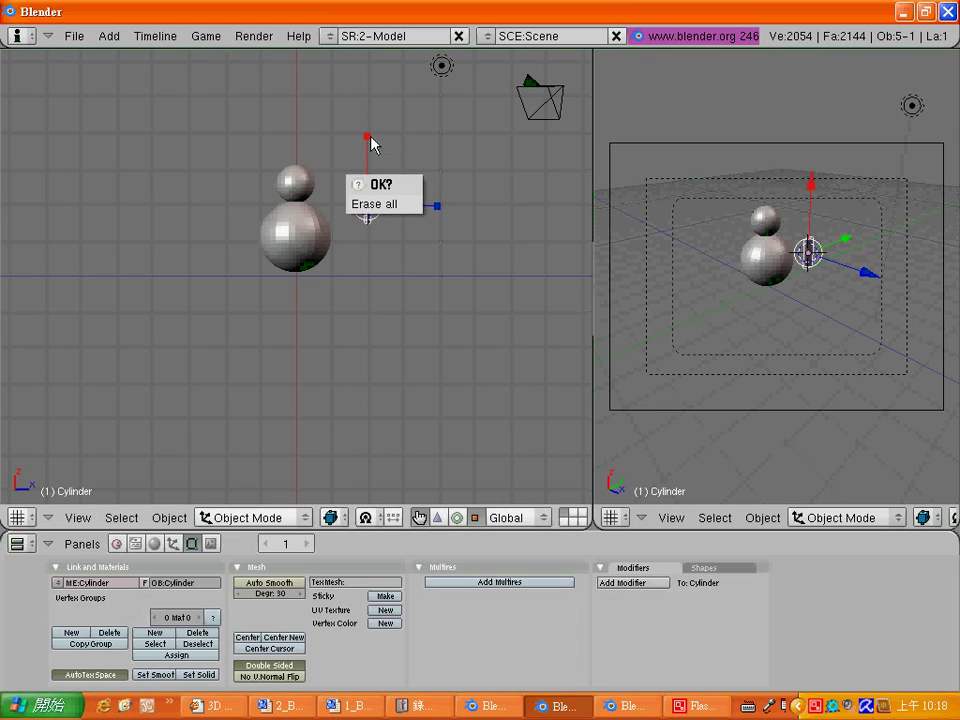
key("Escape")
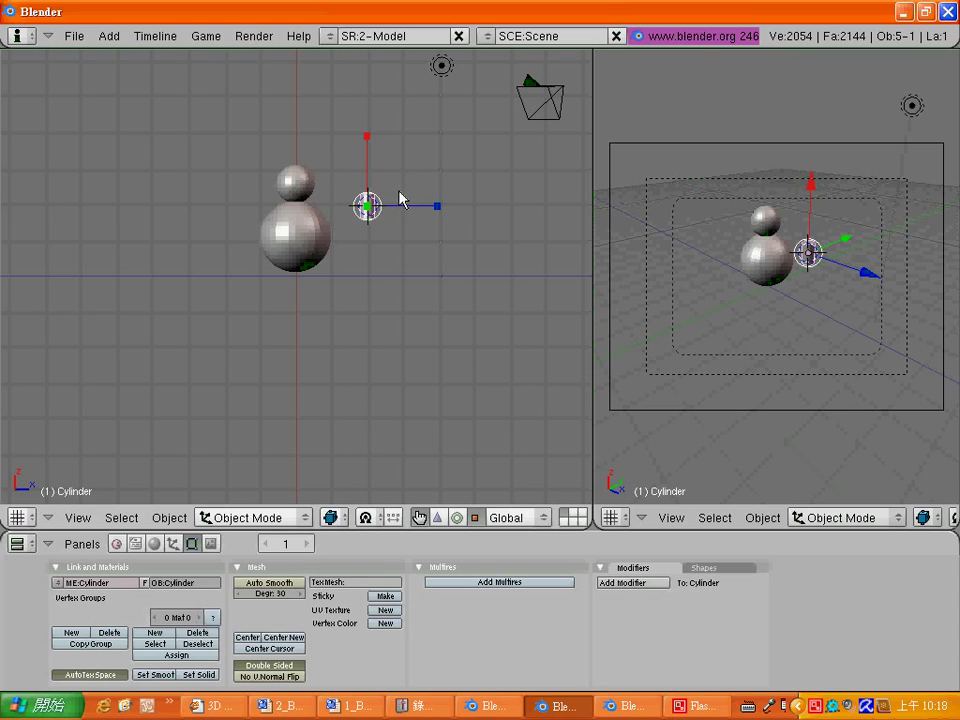
key("s")
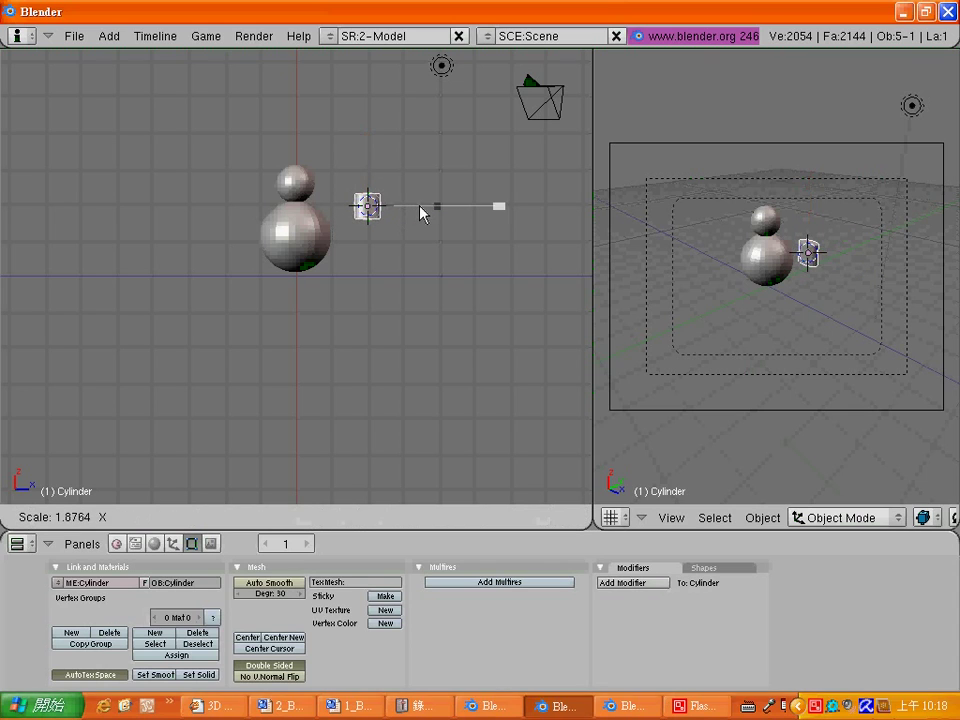
key("x")
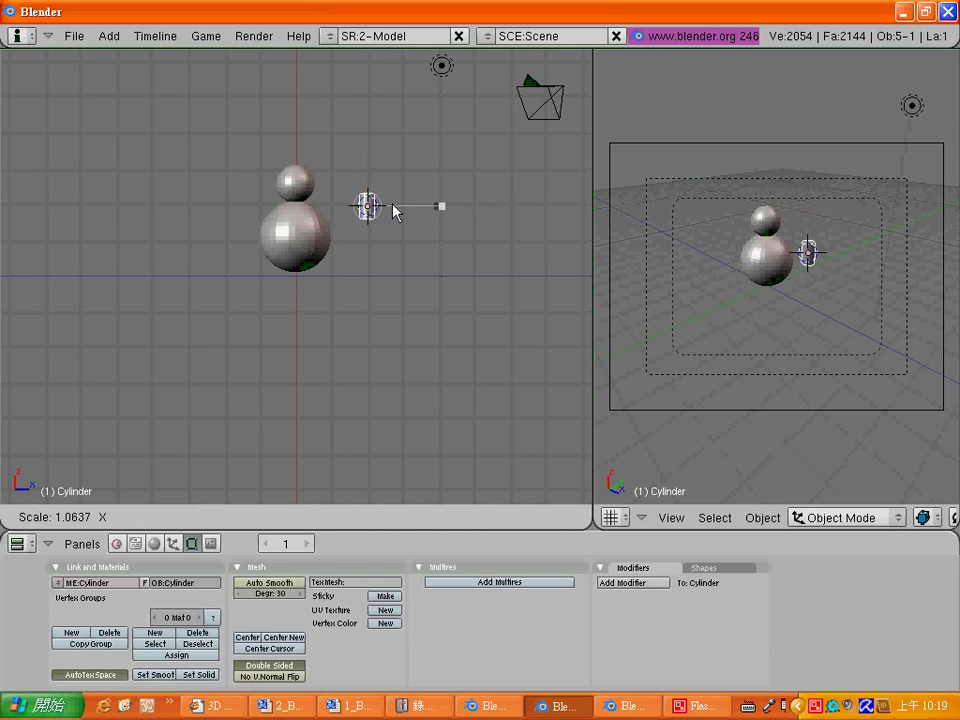
left_click(395, 211)
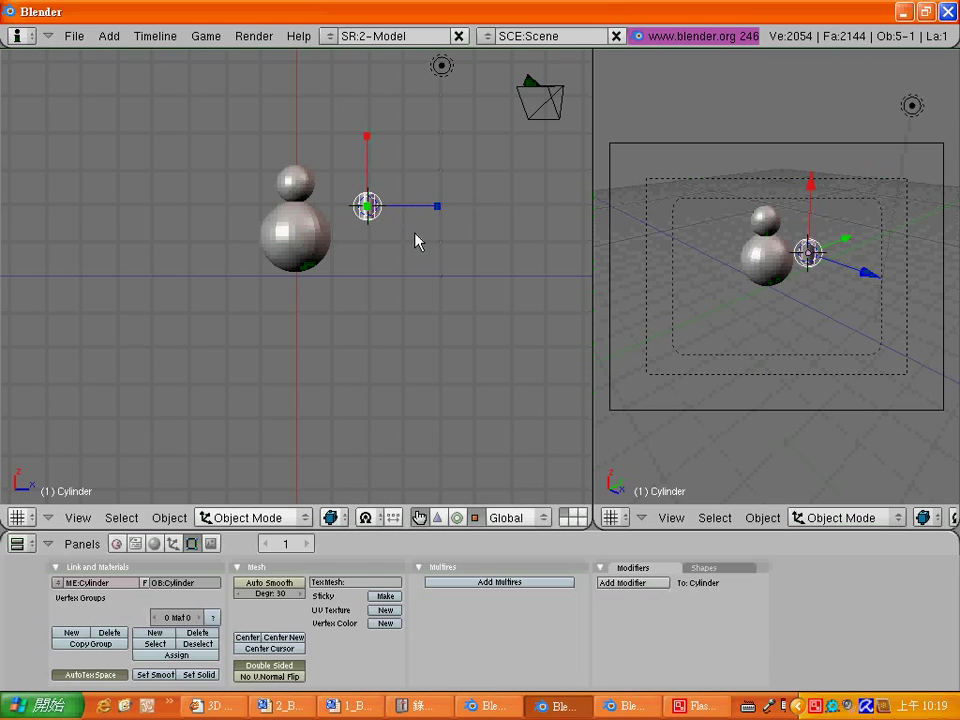
Recentre the view on the snowman and shrink the cylinder uniformly by 0.6325.
left_click(419, 517)
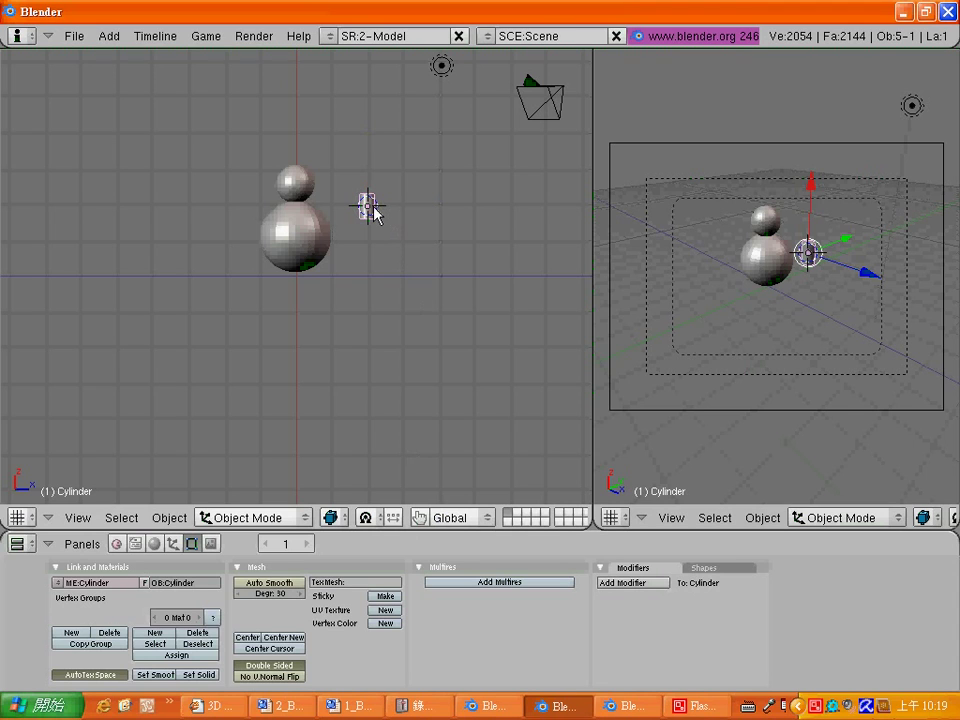
scroll(373, 212, "up", 1)
scroll(373, 212, "up", 2)
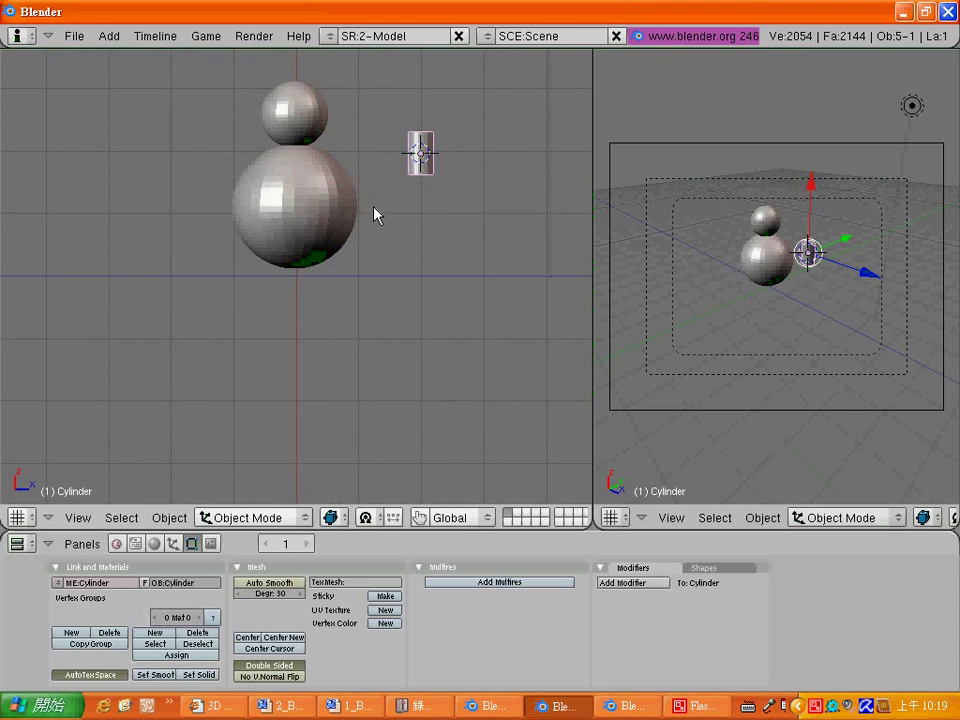
scroll(376, 215, "up", 2)
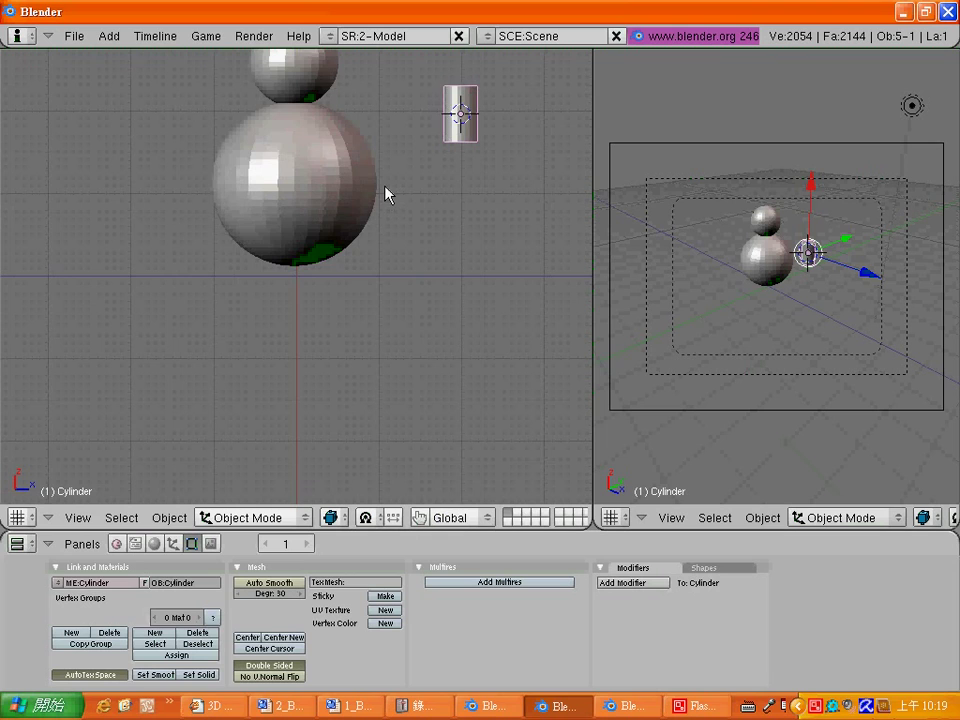
middle_click_drag(386, 196, 342, 349, "shift")
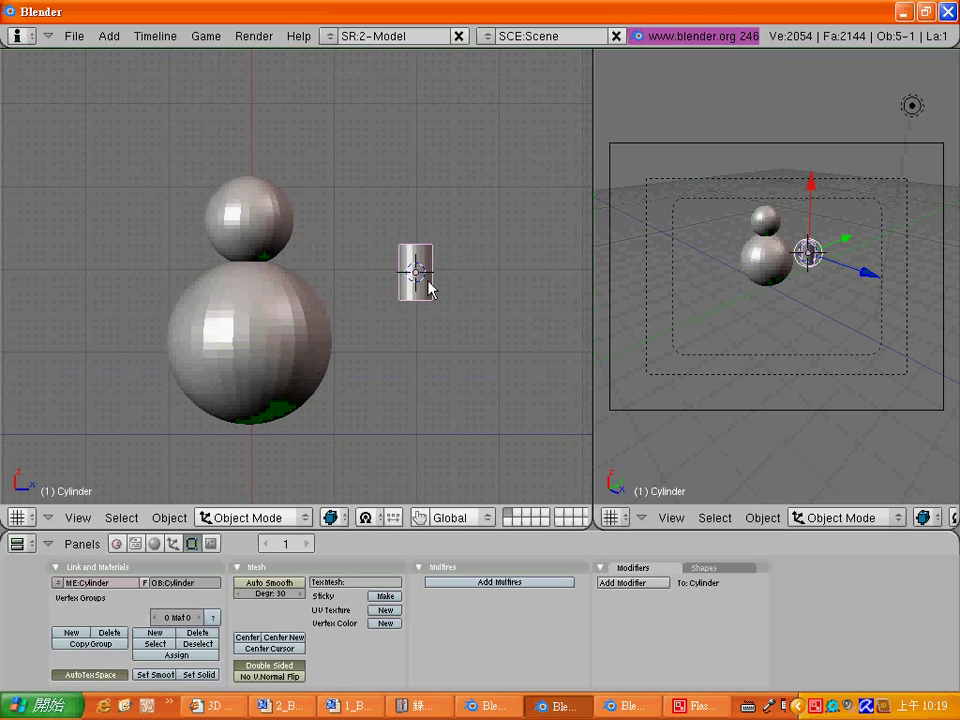
key("s")
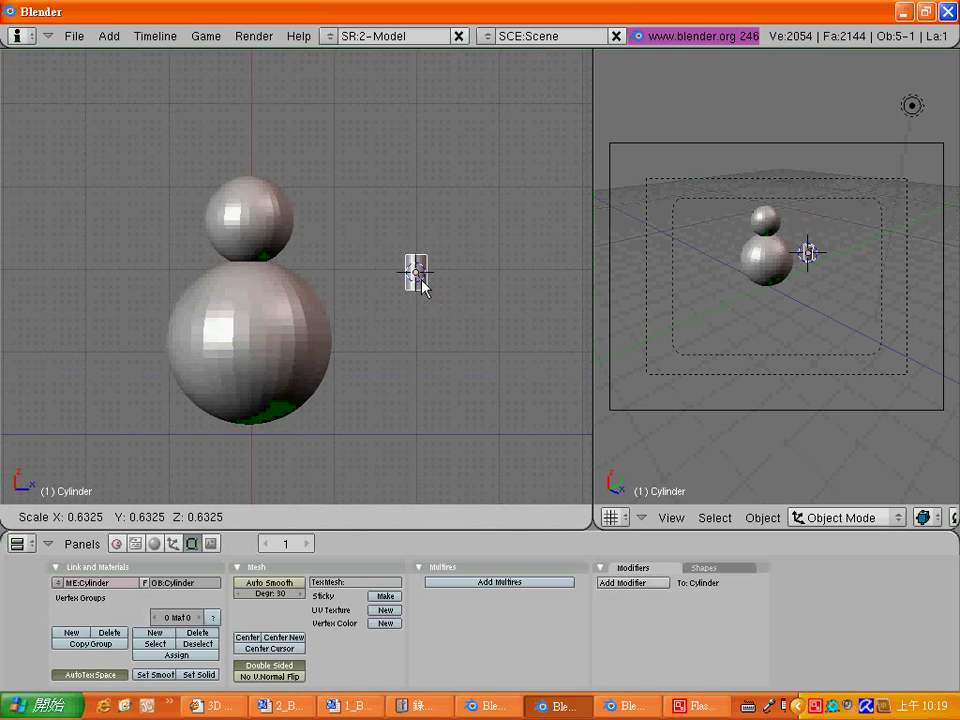
left_click(421, 287)
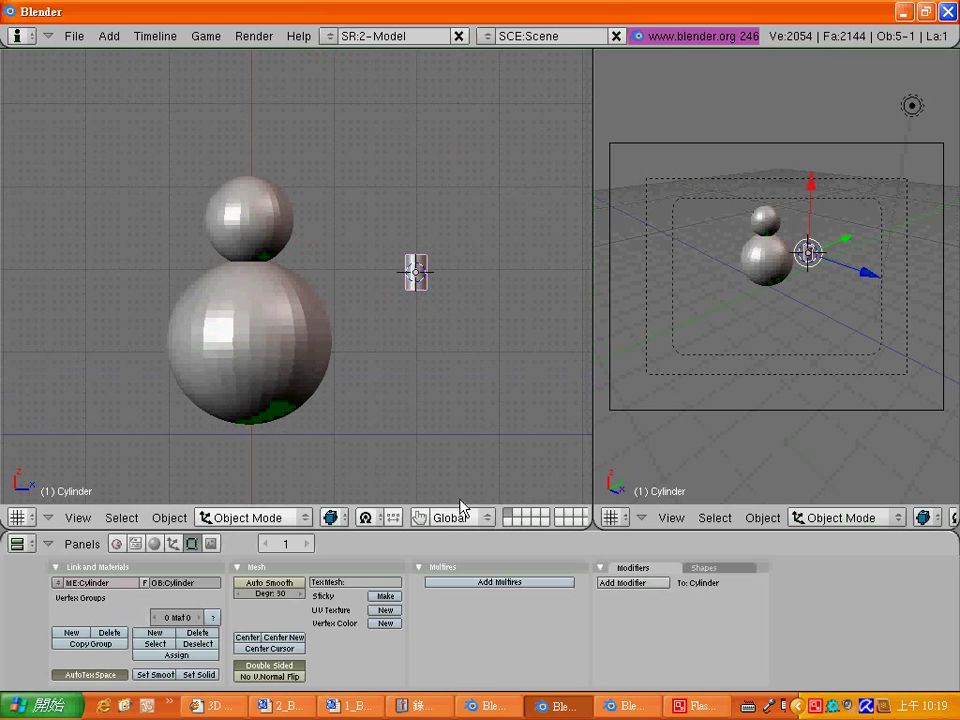
Lengthen the cylinder along Z, rotate it about 88° to lie horizontal, and start moving it toward the head.
left_click(419, 517)
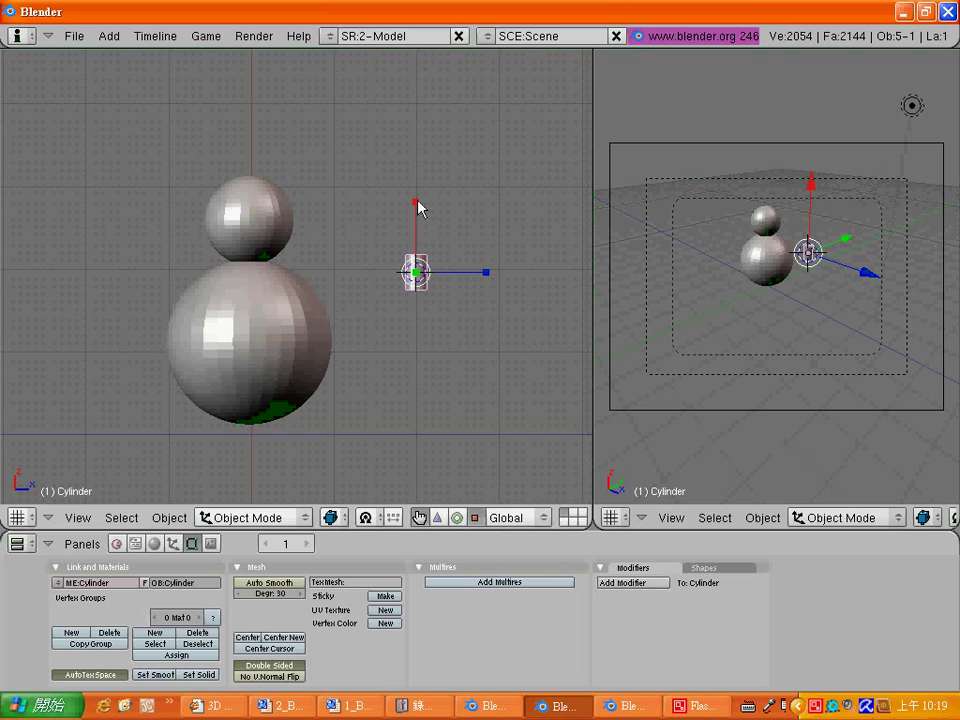
left_click_drag(418, 207, 418, 188)
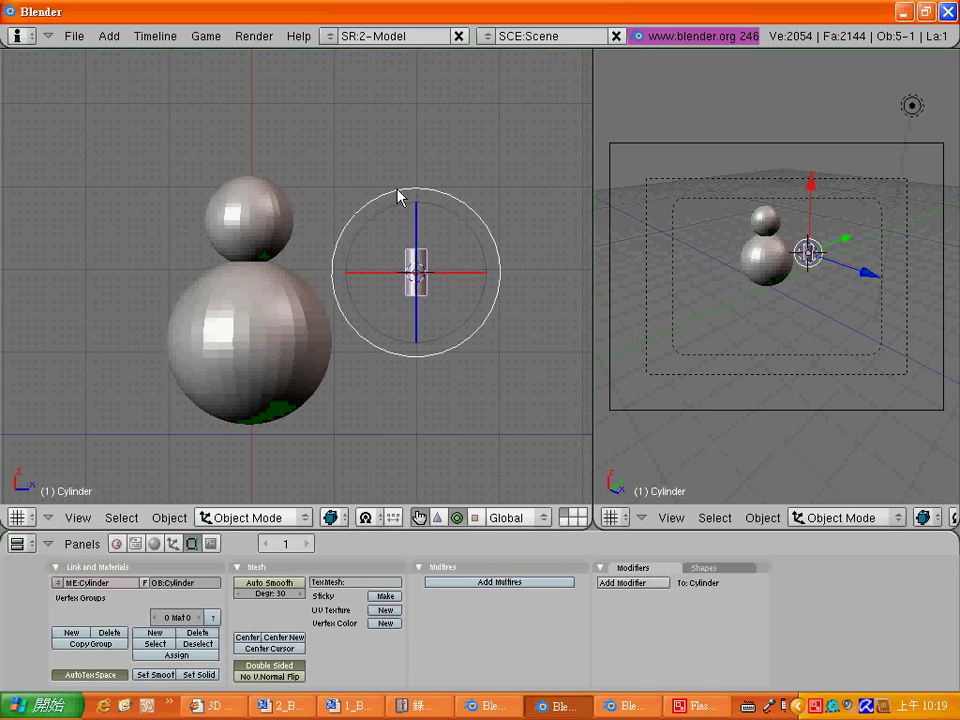
mouse_move(398, 196)
left_mouse_down()
mouse_move(330, 261)
mouse_move(336, 294)
left_mouse_up()
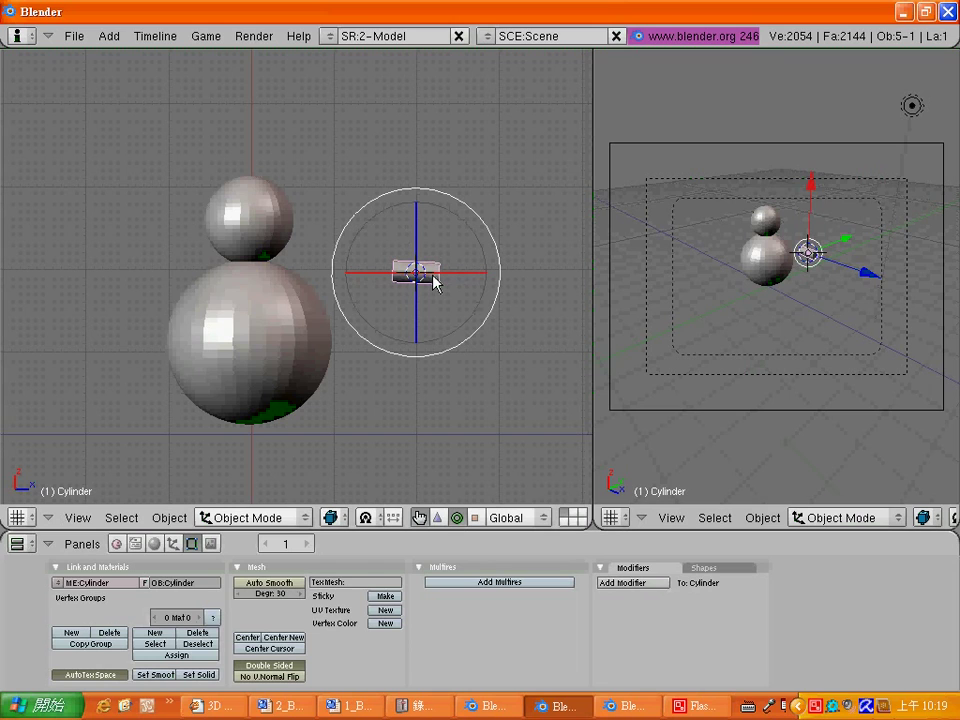
key("g")
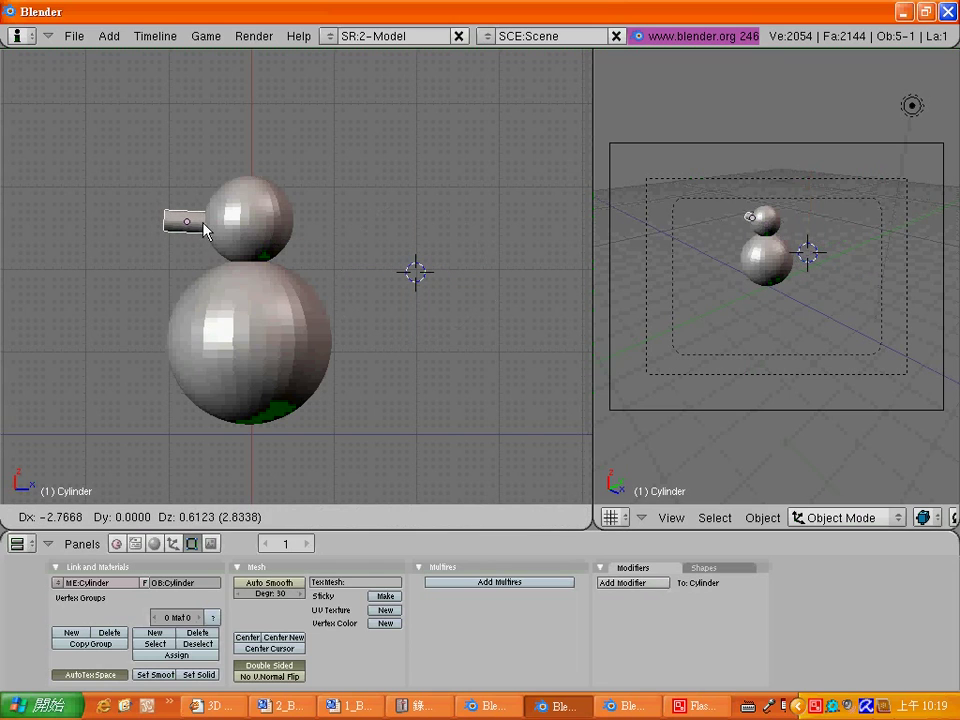
Set the cylinder nose against the head's left side, adjust its size and position, and render with F12.
left_click(203, 230)
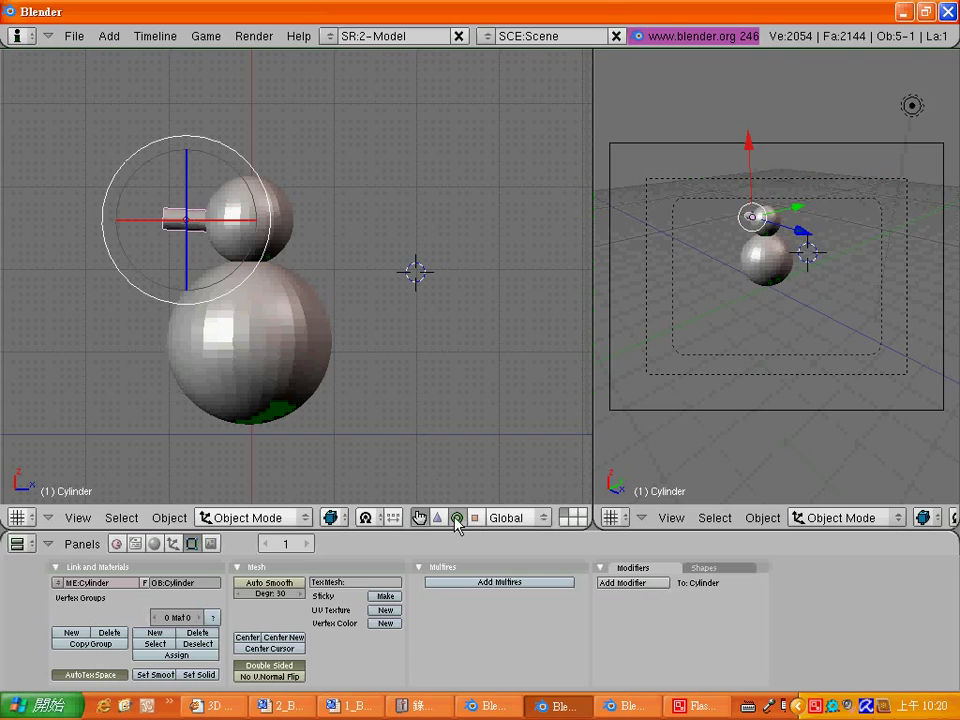
key("s")
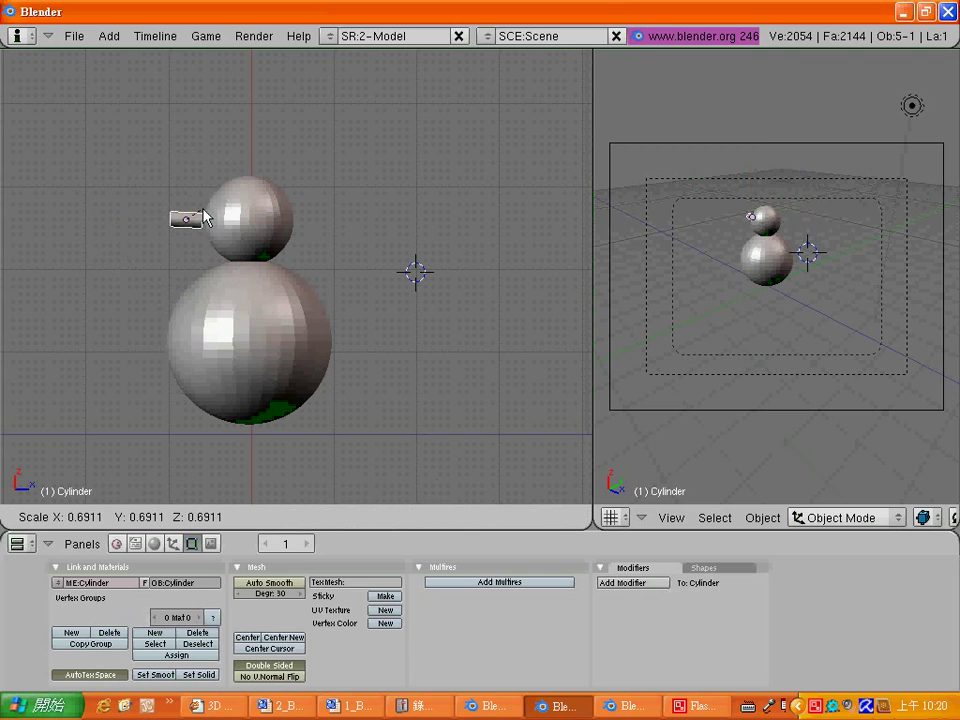
left_click(204, 218)
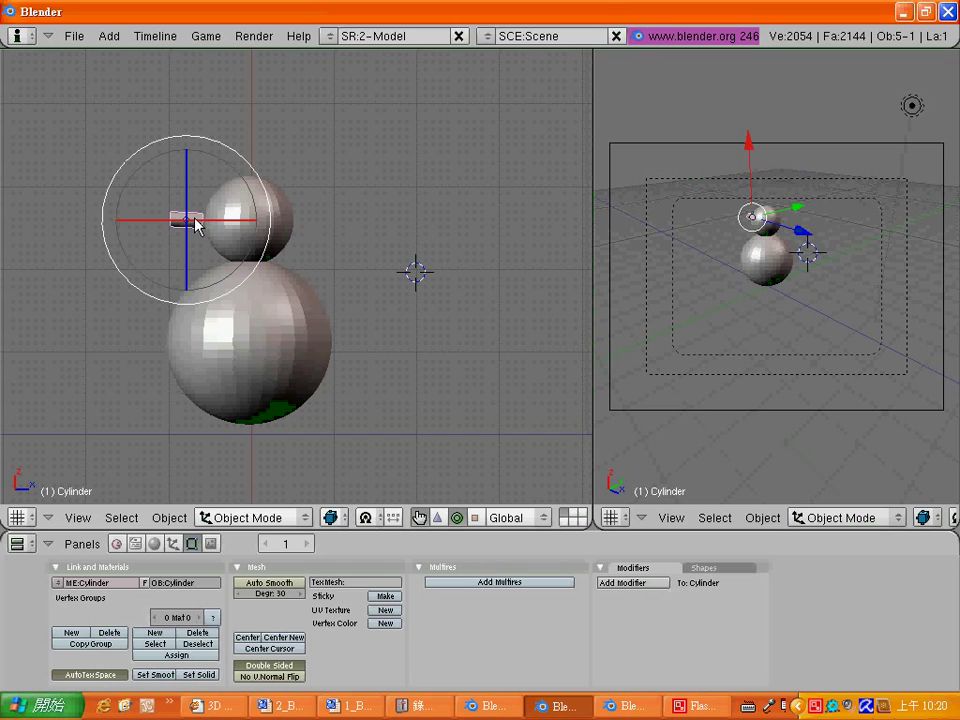
key("g")
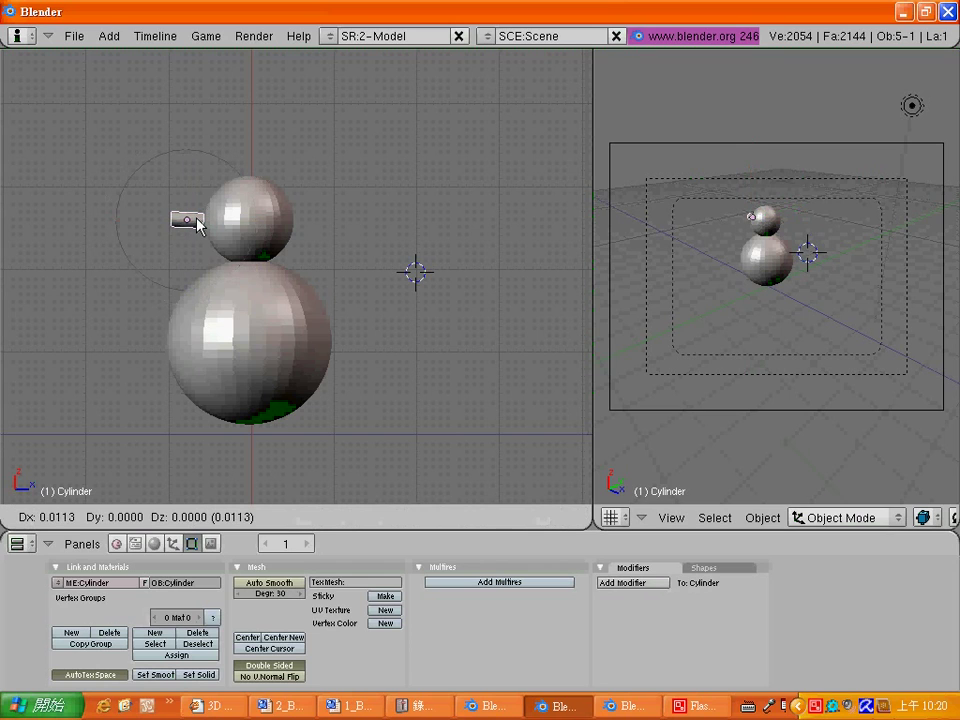
left_click(200, 224)
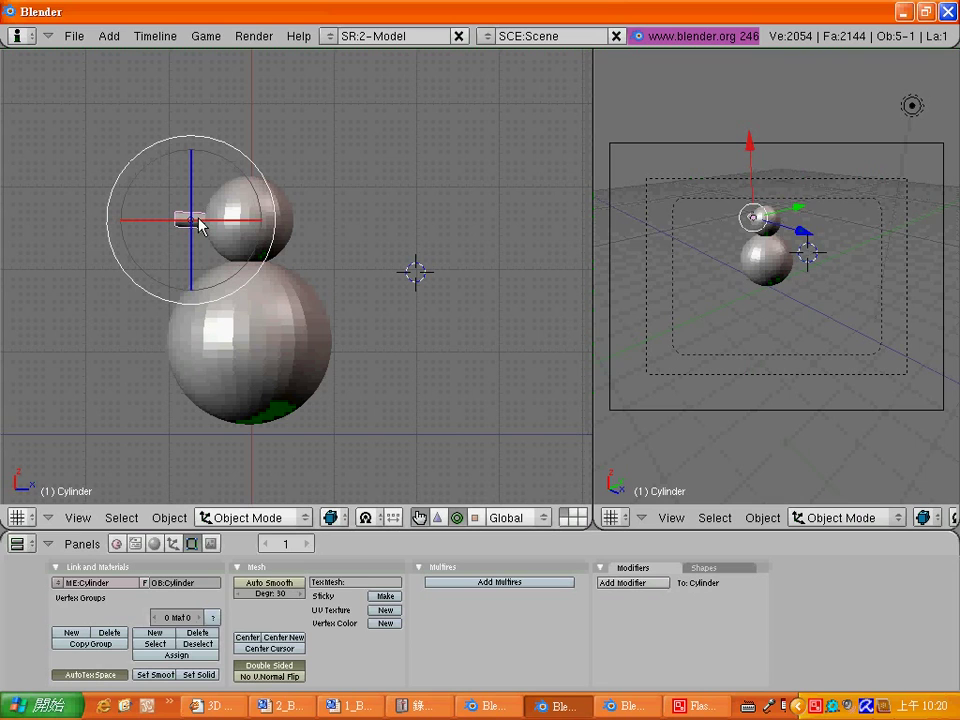
key("F12")
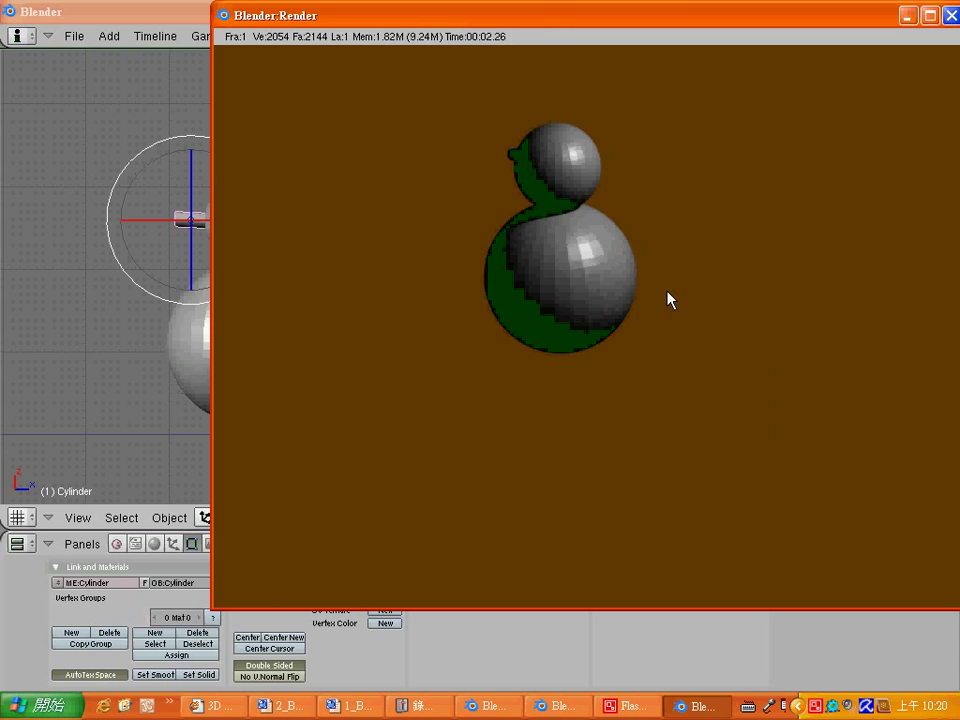
Bring the main Blender window back in front of the render window.
left_click(91, 304)
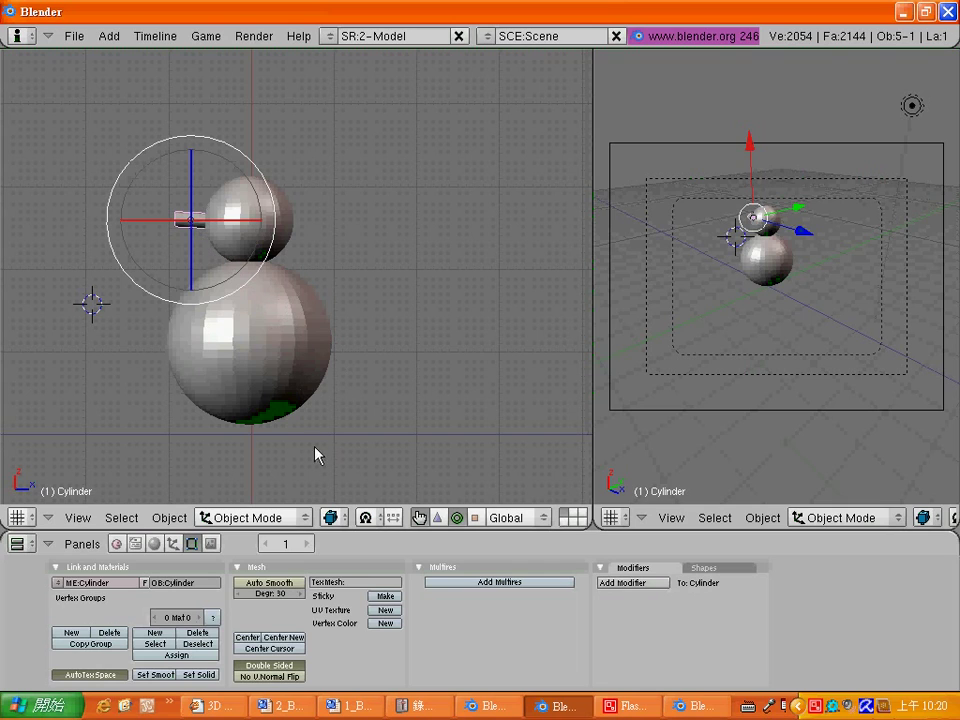
Add both spheres to the selection, rotate them about -167° around Z, render, and close the render.
right_click(283, 224, "shift")
right_click(275, 317, "shift")
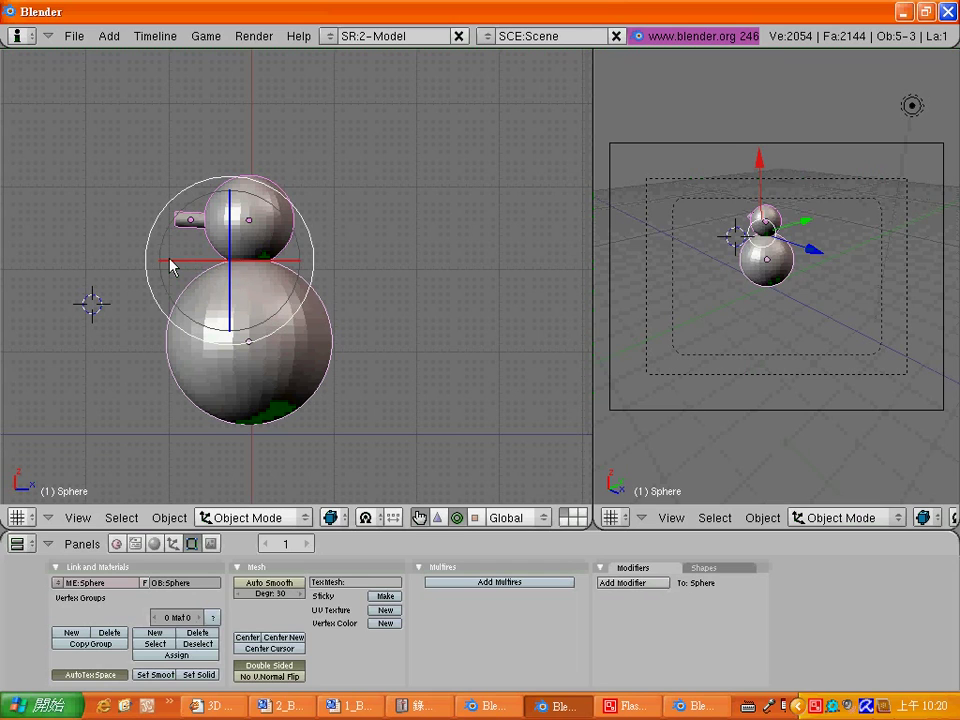
left_click_drag(170, 265, 250, 276)
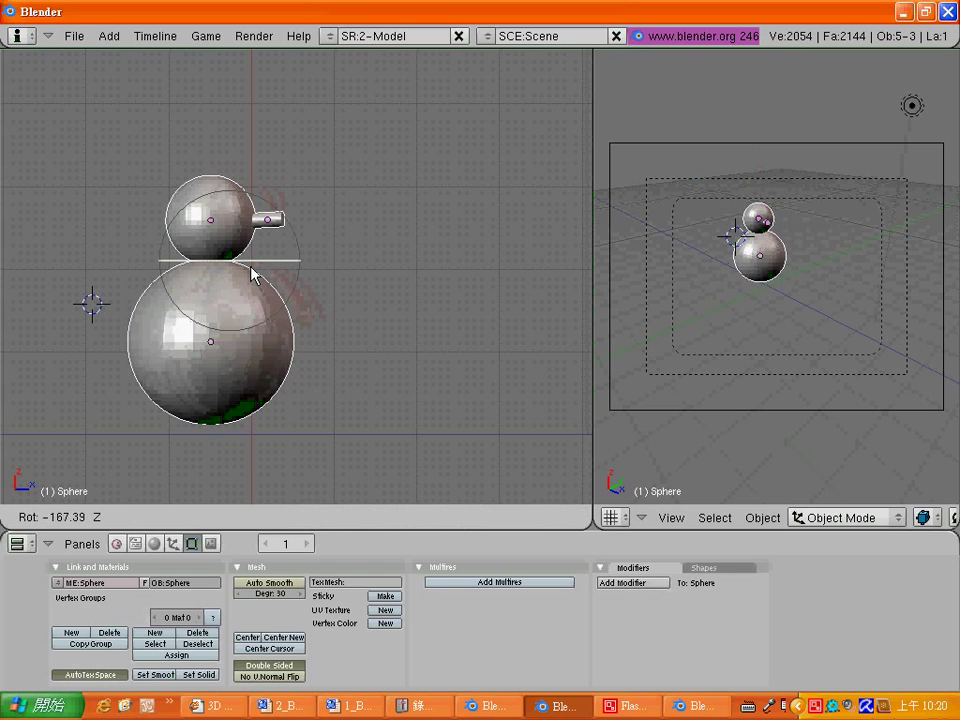
left_click_drag(250, 276, 253, 274)
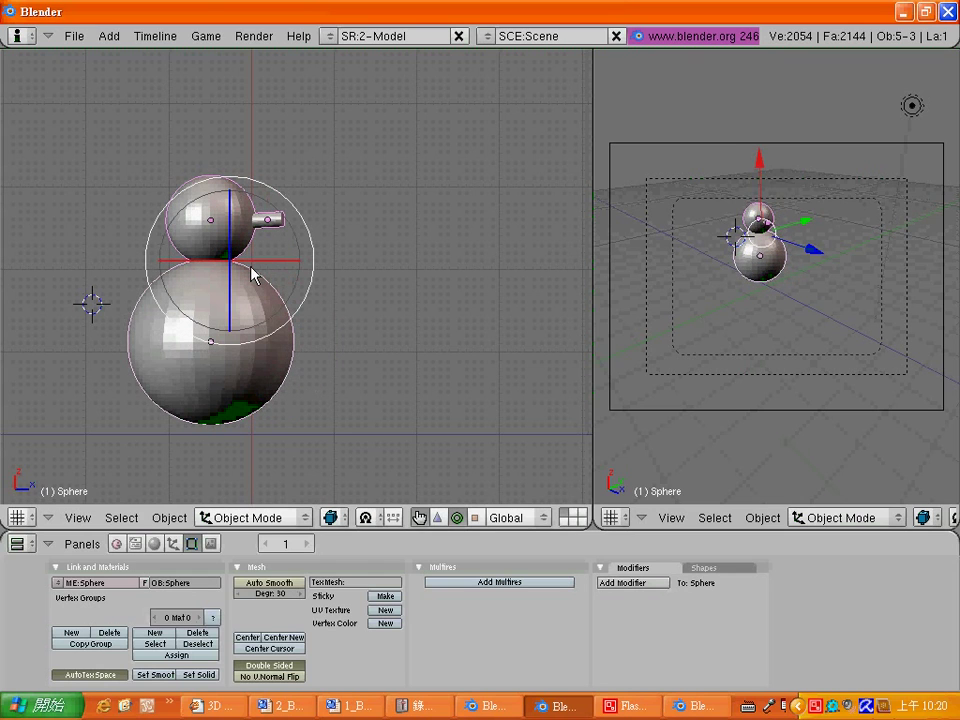
key("F12")
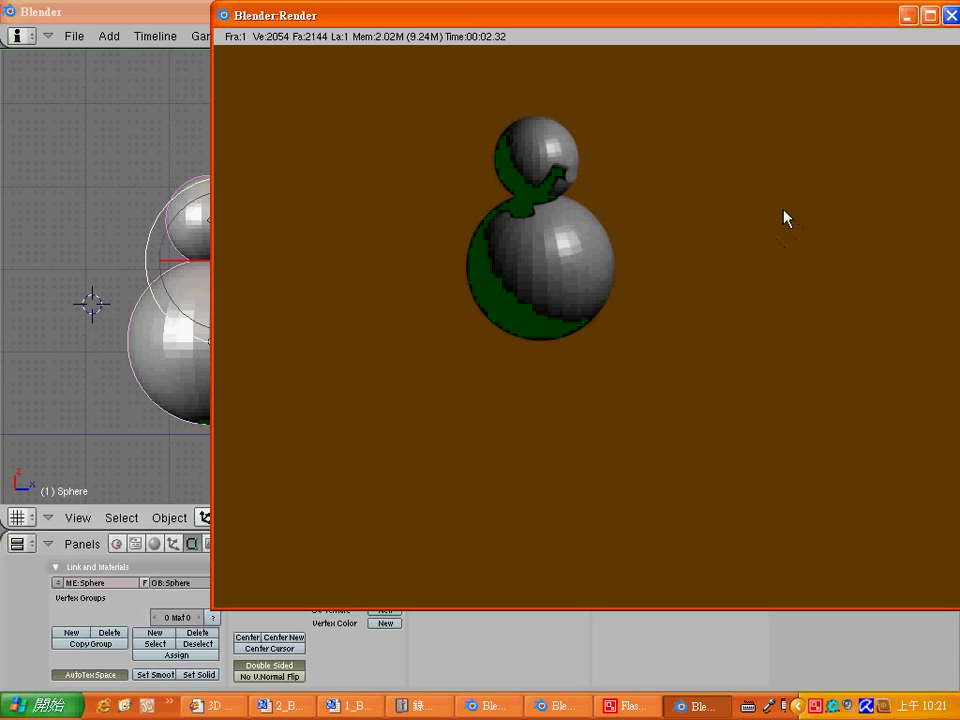
left_click(952, 16)
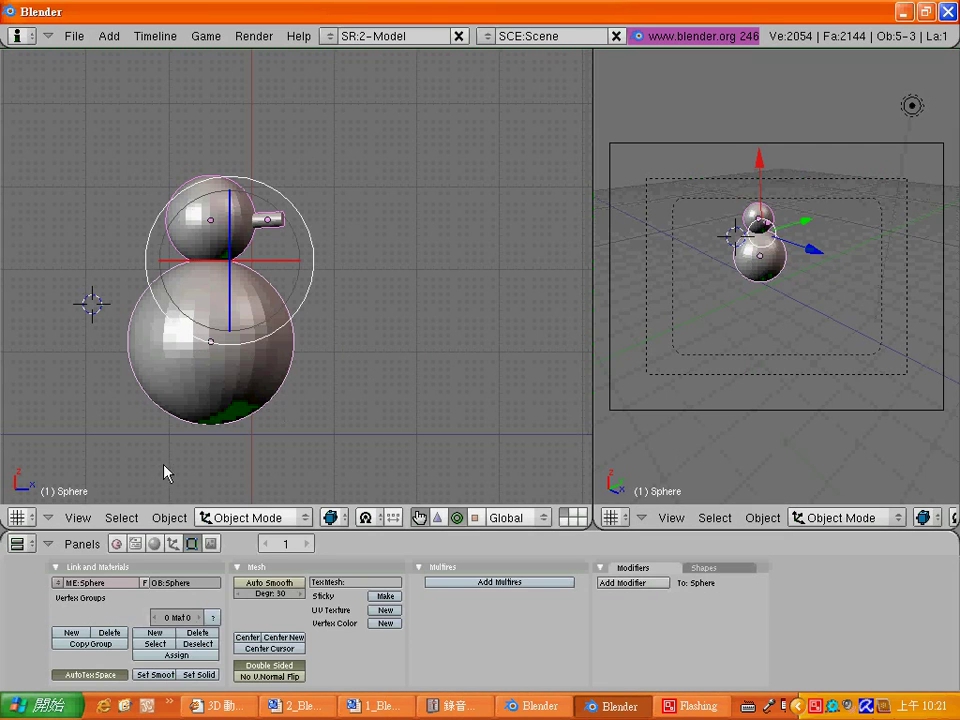
Rotate the camera about 11.73° so it points squarely at the snowman.
left_click(72, 519)
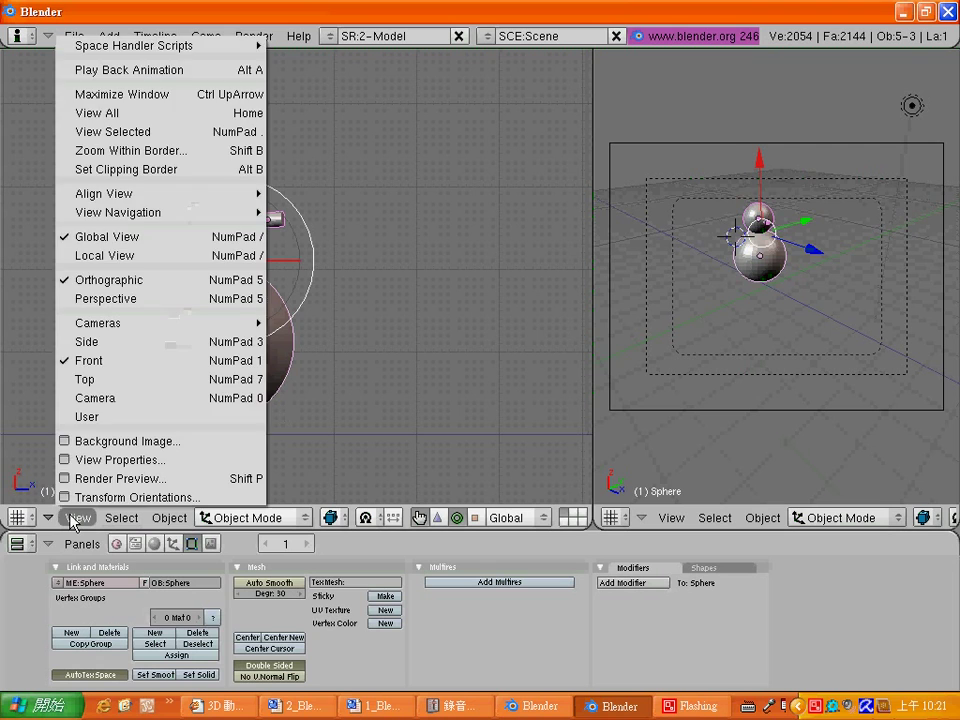
scroll(373, 415, "down", 1)
scroll(371, 415, "down", 2)
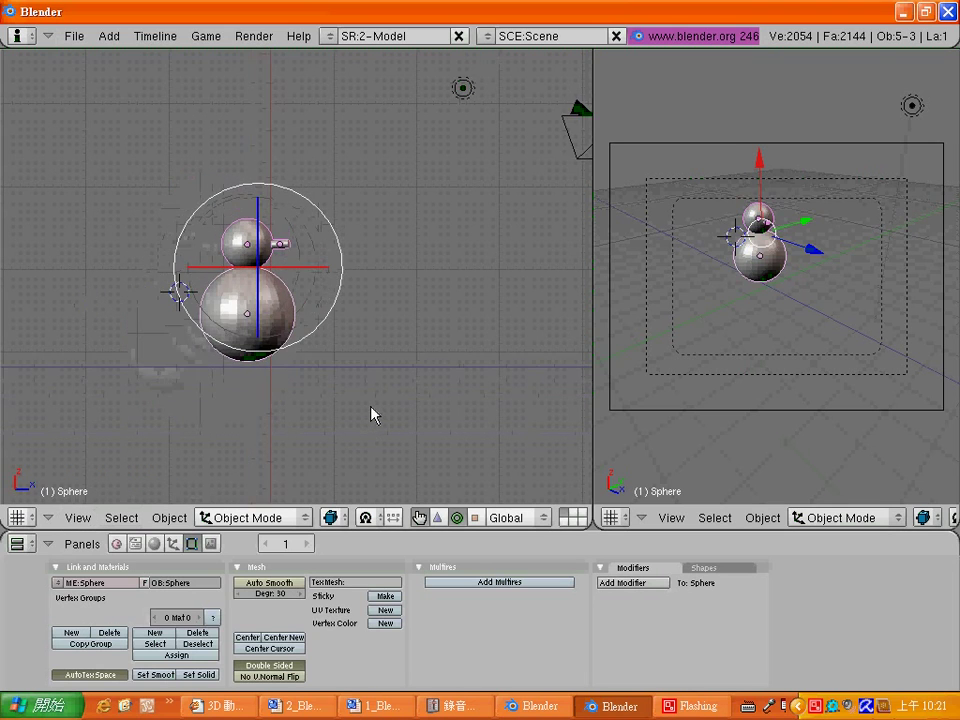
scroll(371, 415, "down", 1)
scroll(371, 415, "down", 1)
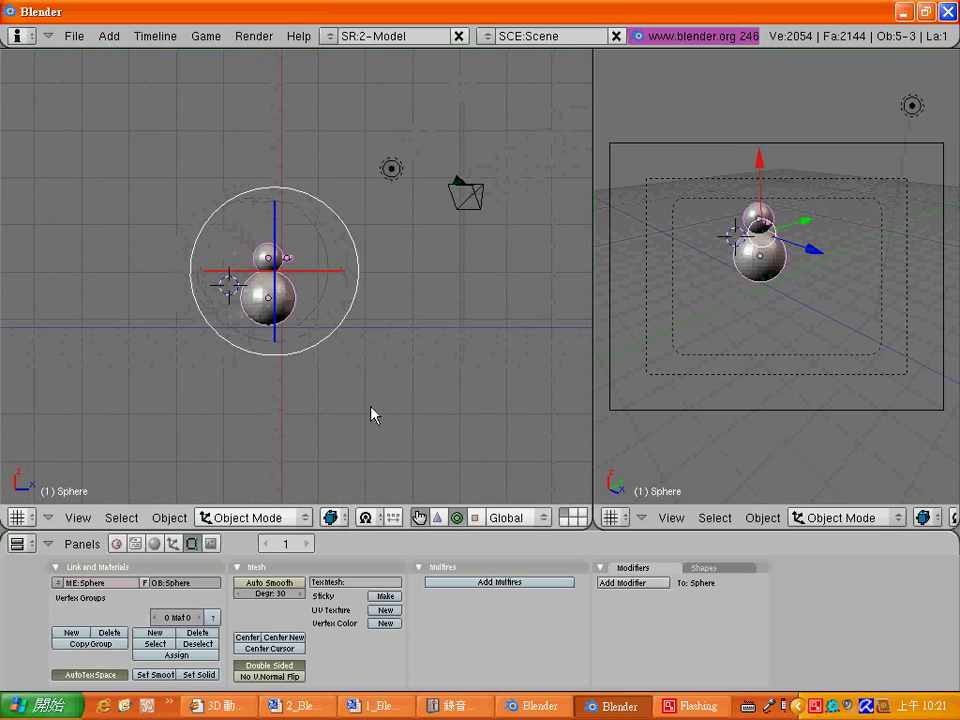
right_click(474, 202)
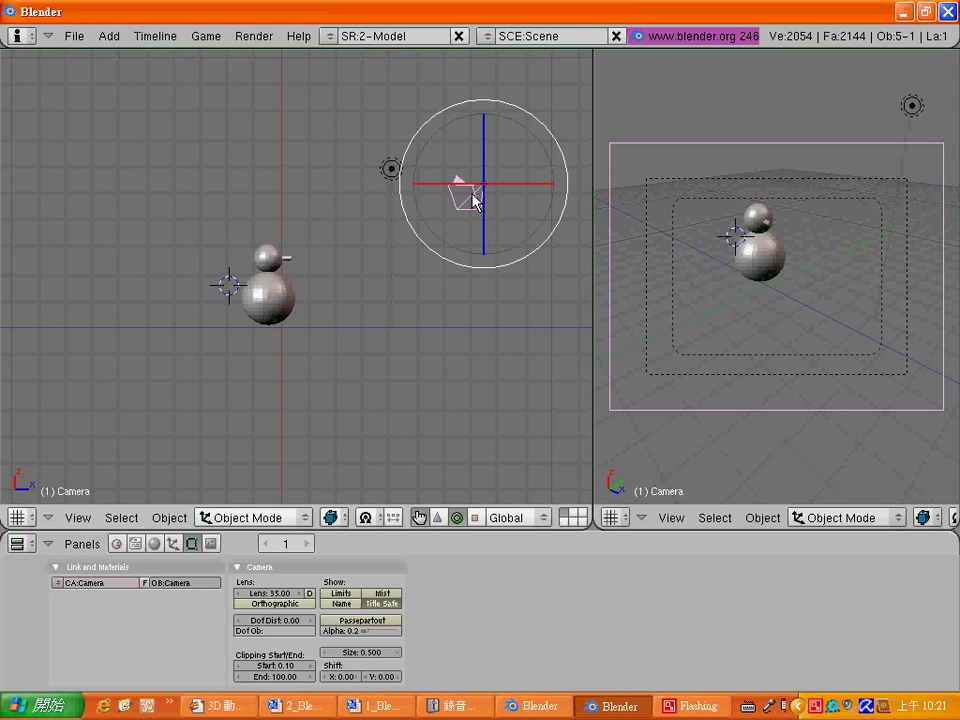
key("r")
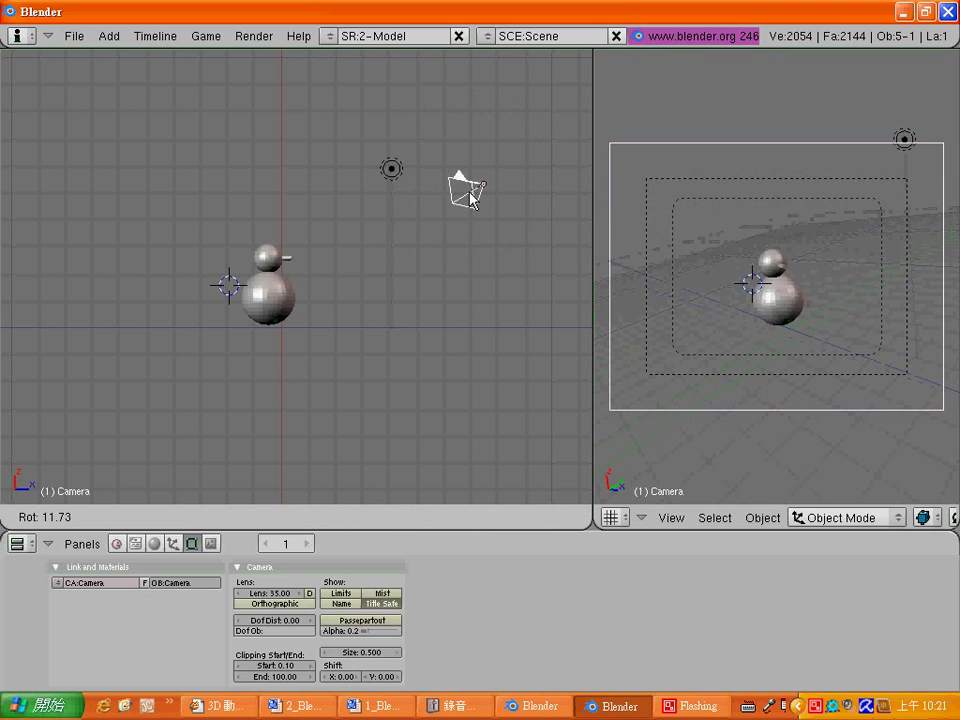
left_click(470, 197)
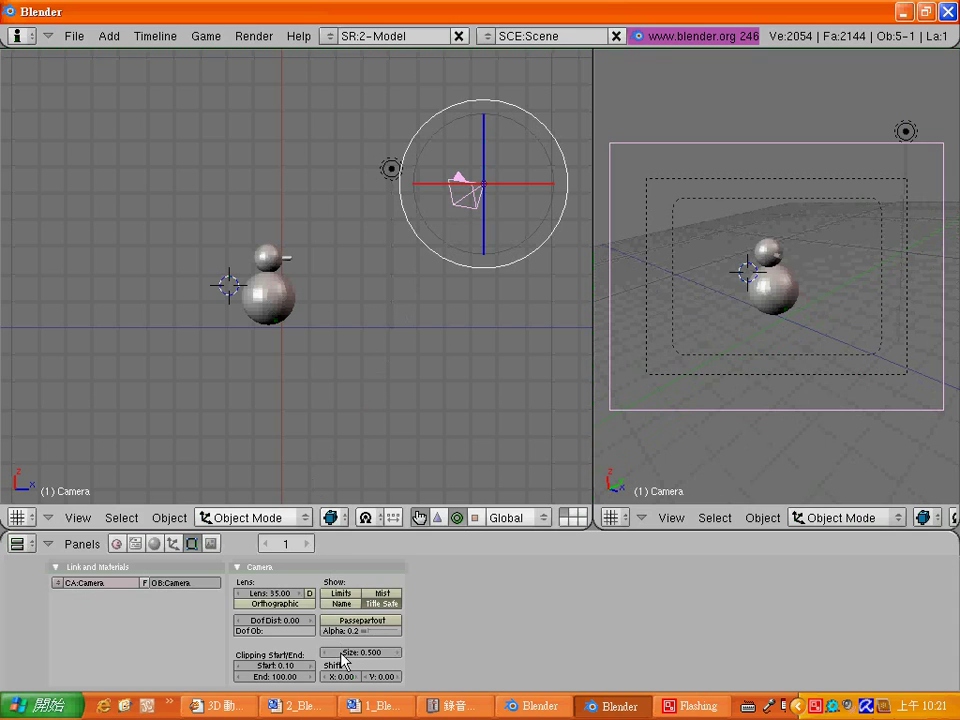
Step the camera's Lens value up through 40, 47 and 55 to 60.00.
left_click(300, 600)
left_click(300, 600)
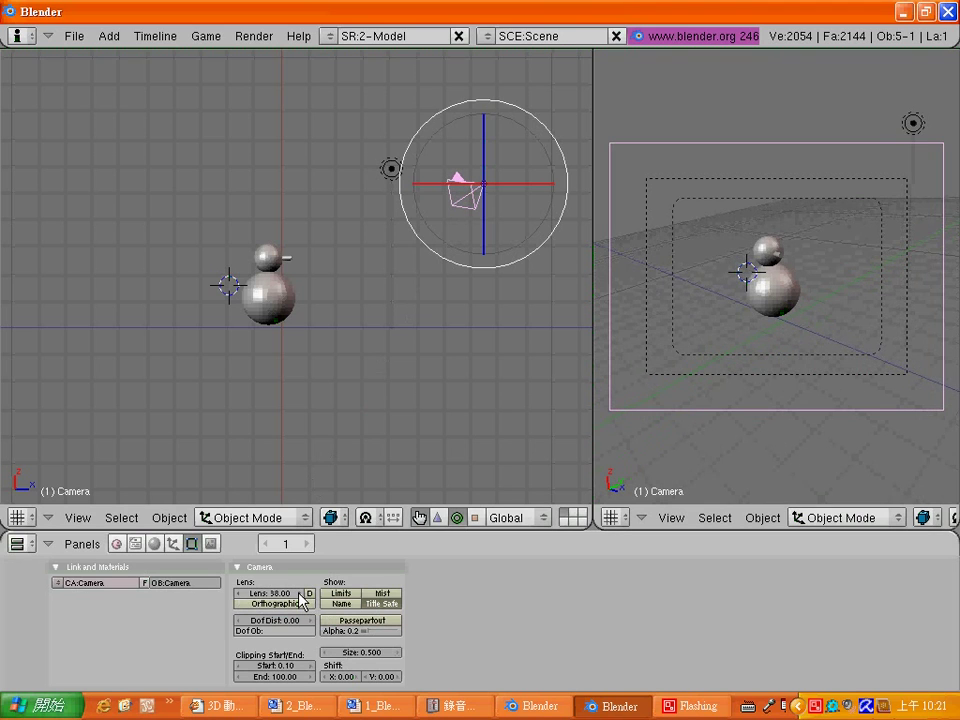
left_click(300, 600)
left_click(300, 600)
left_click(301, 600)
left_click(301, 600)
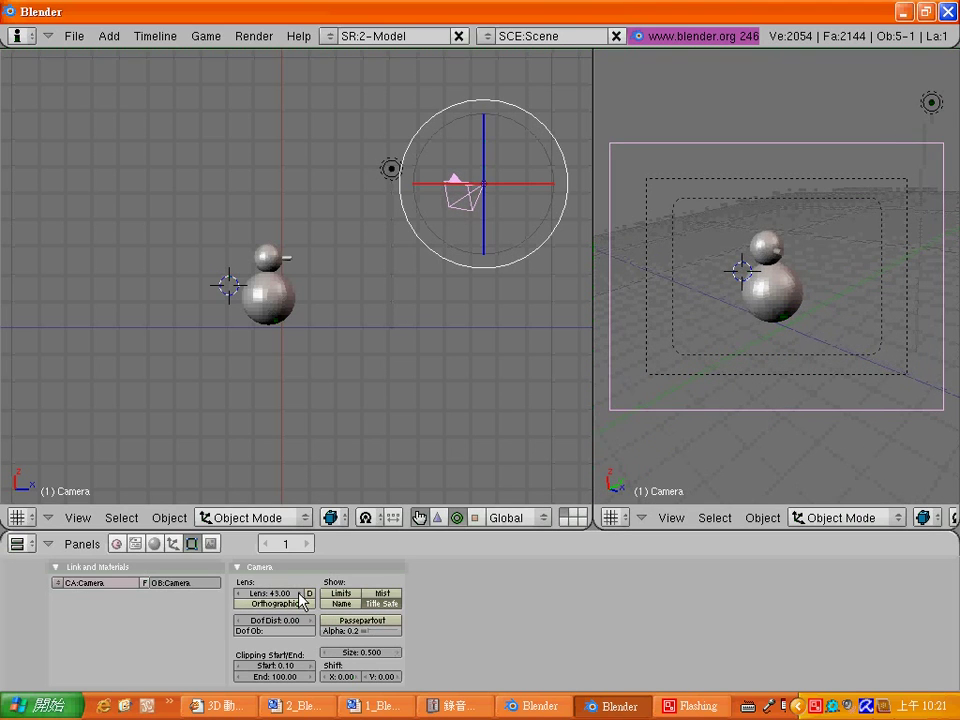
left_click(301, 600)
left_click(301, 600)
left_click(301, 600)
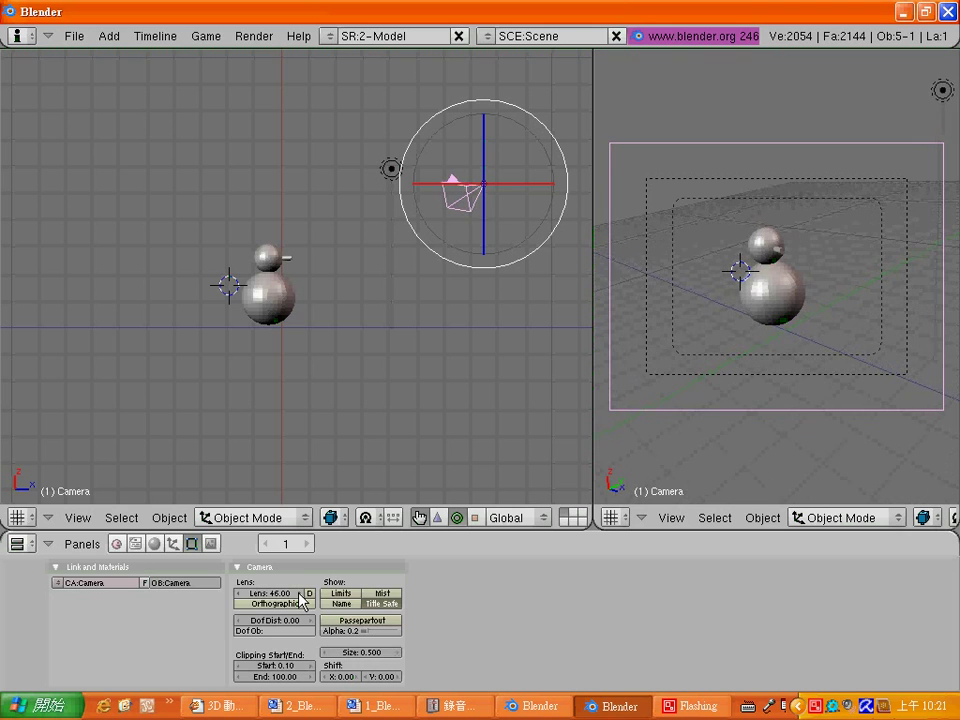
left_click(301, 600)
left_click(301, 600)
left_click(301, 600)
left_click(301, 600)
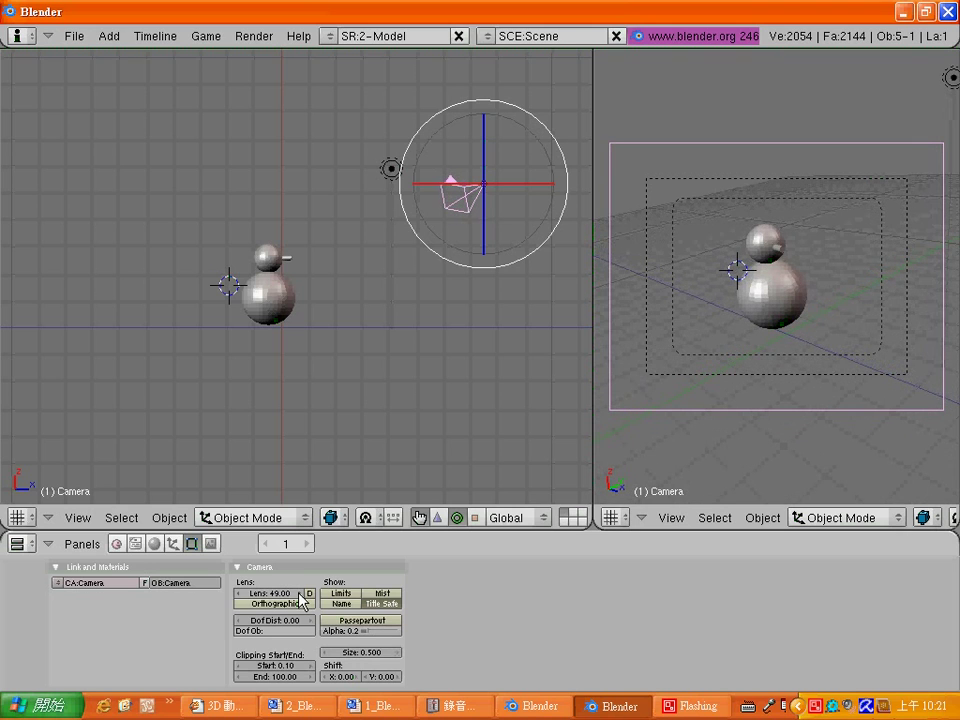
left_click(301, 600)
left_click(301, 600)
left_click(301, 600)
left_click(301, 600)
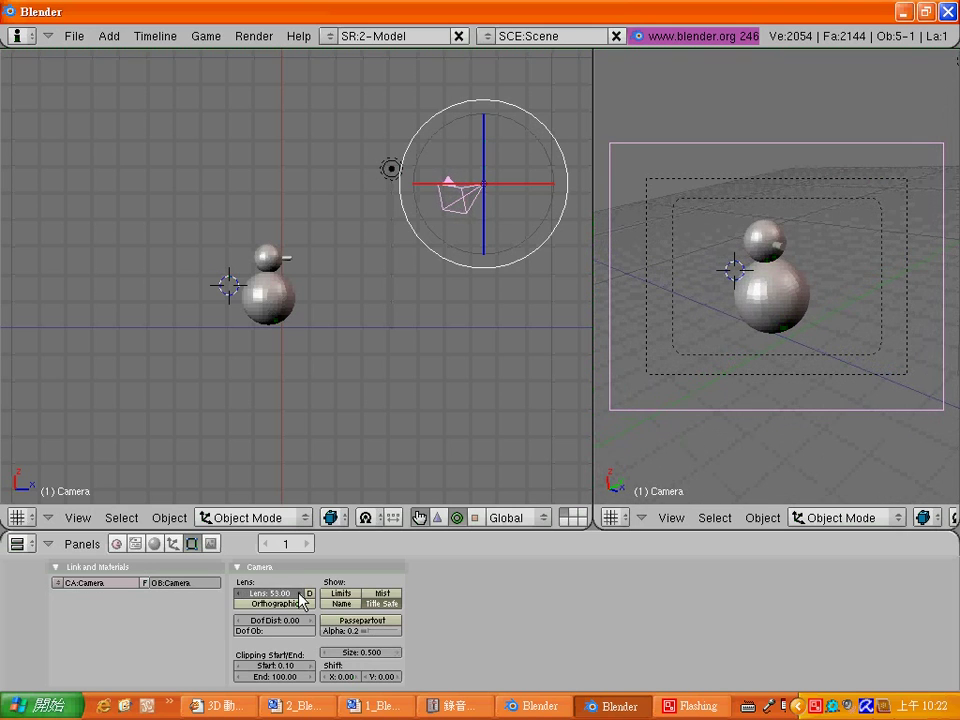
left_click(301, 600)
left_click(301, 600)
left_click(301, 600)
left_click(301, 600)
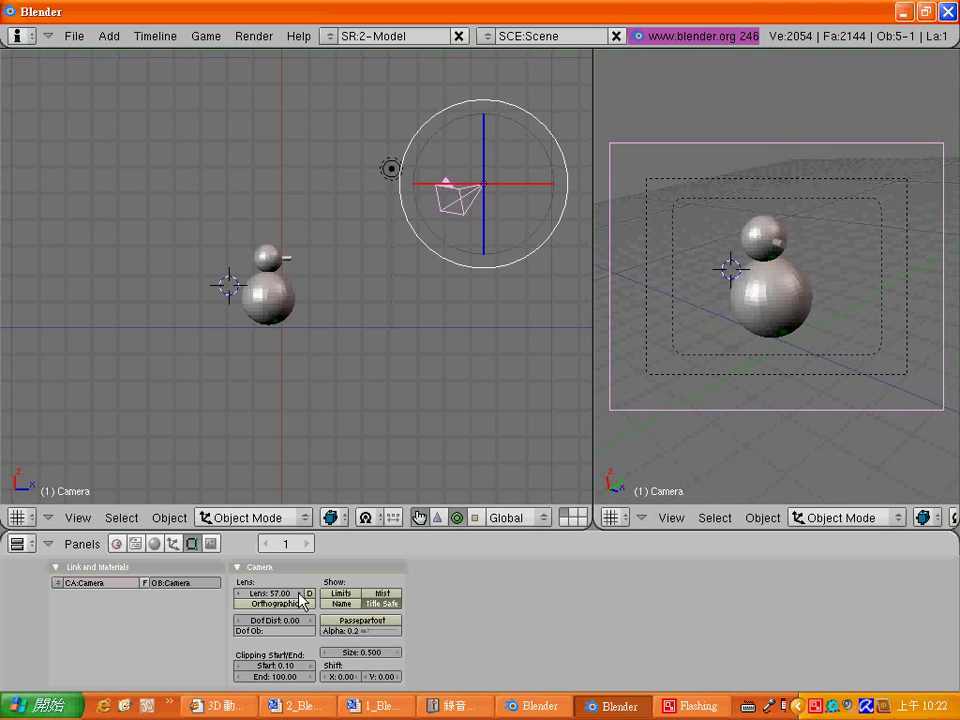
left_click(301, 600)
left_click(301, 600)
left_click(301, 600)
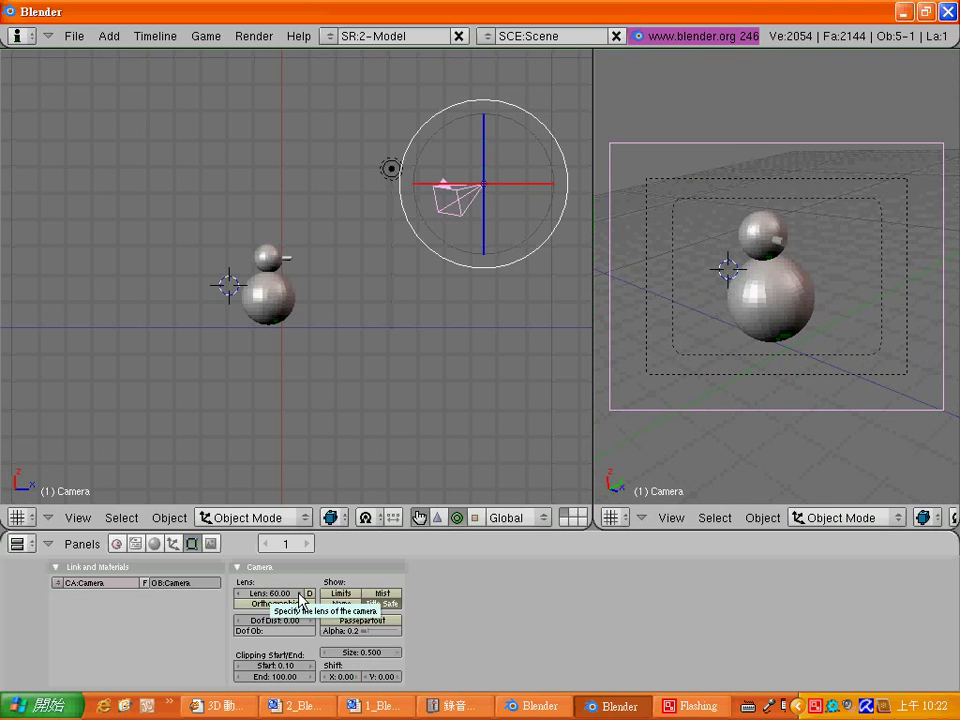
Render the zoomed-in camera view with F12.
key("F12")
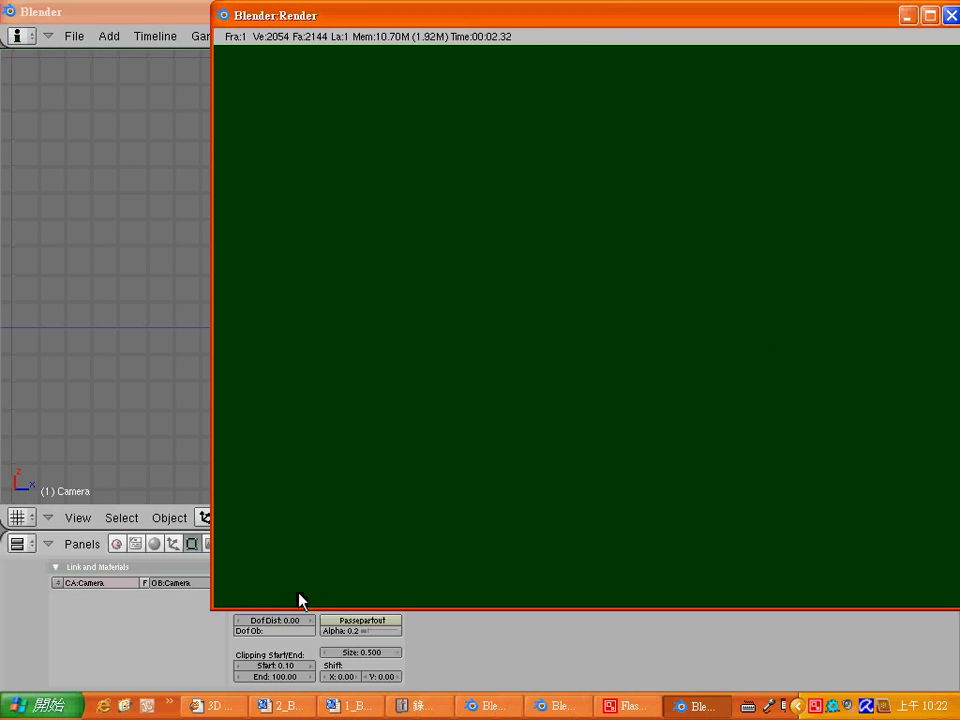